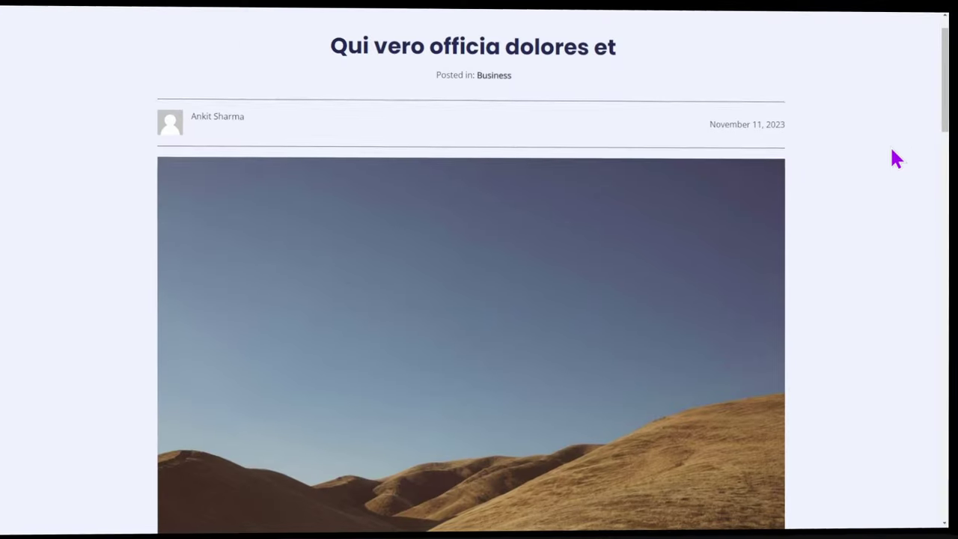
{"action": "scroll", "coordinate": [892, 157], "scroll_direction": "down", "scroll_amount": 3}
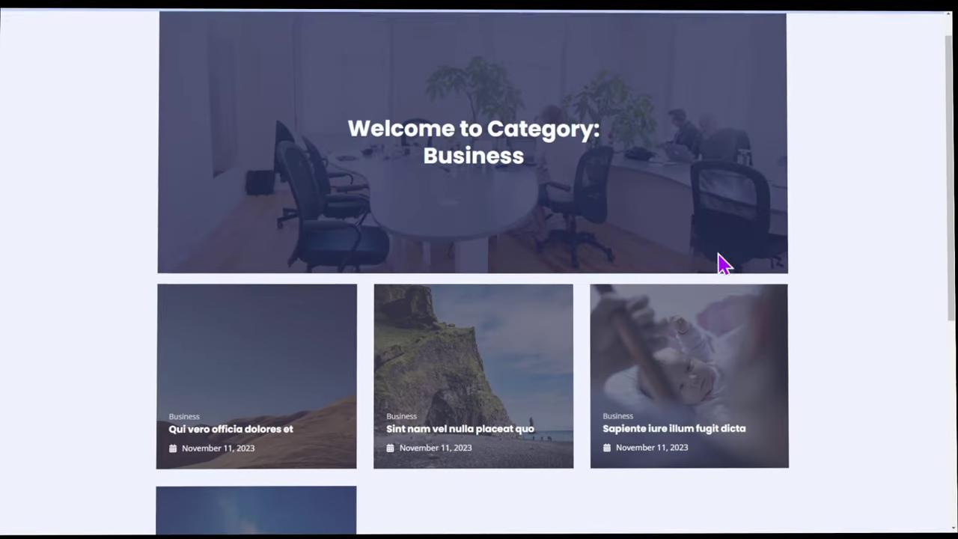
{"action": "scroll", "coordinate": [721, 264], "scroll_direction": "down", "scroll_amount": 3}
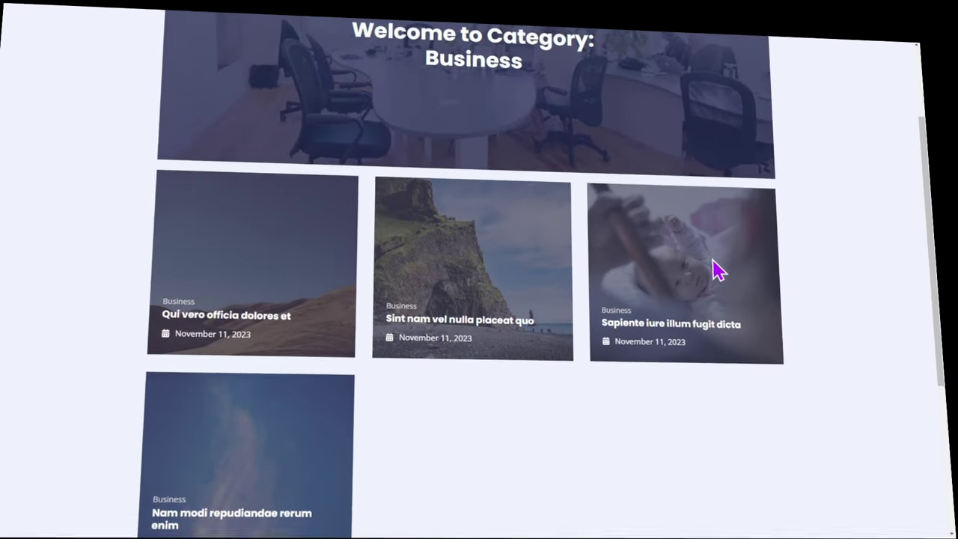
{"action": "scroll", "coordinate": [718, 271], "scroll_direction": "down", "scroll_amount": 2}
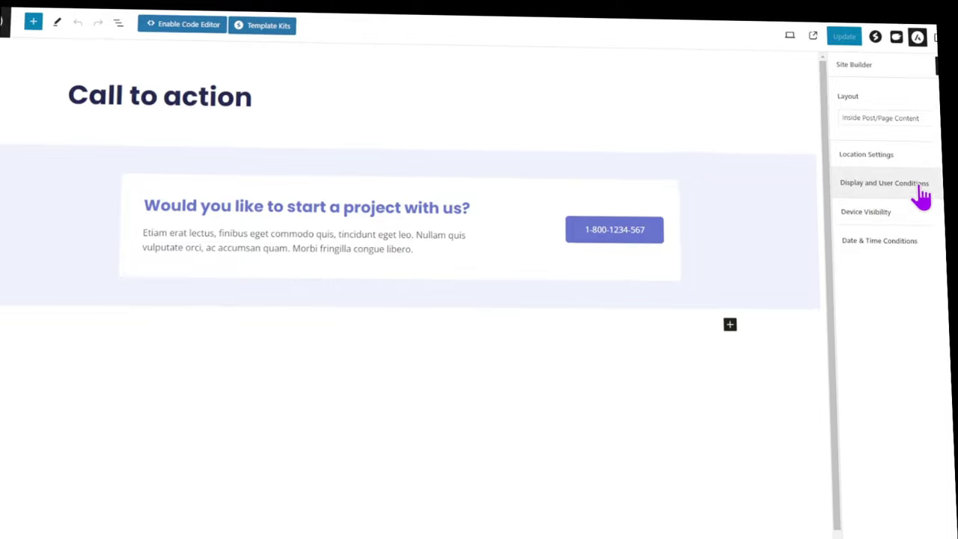
{"action": "left_click", "coordinate": [921, 196]}
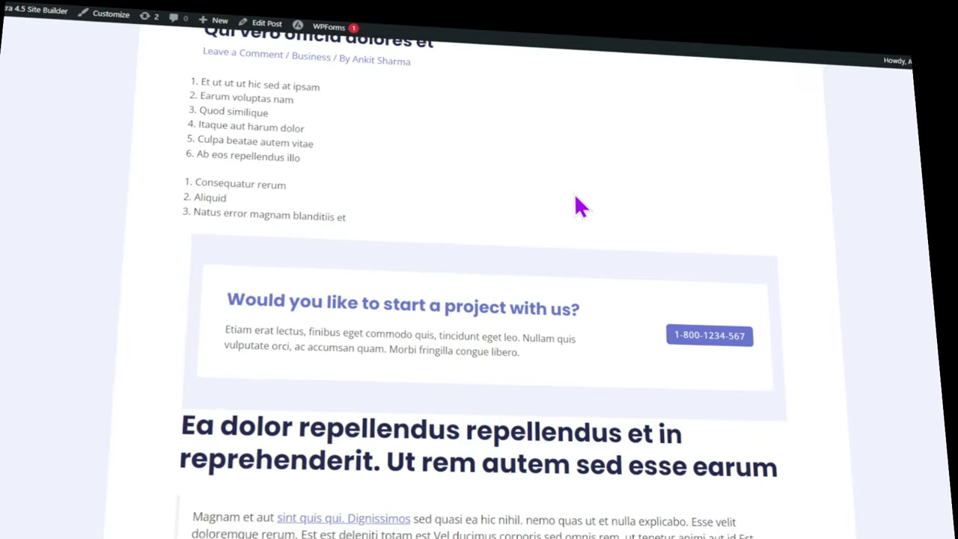
{"action": "scroll", "coordinate": [575, 197], "scroll_direction": "down", "scroll_amount": 2}
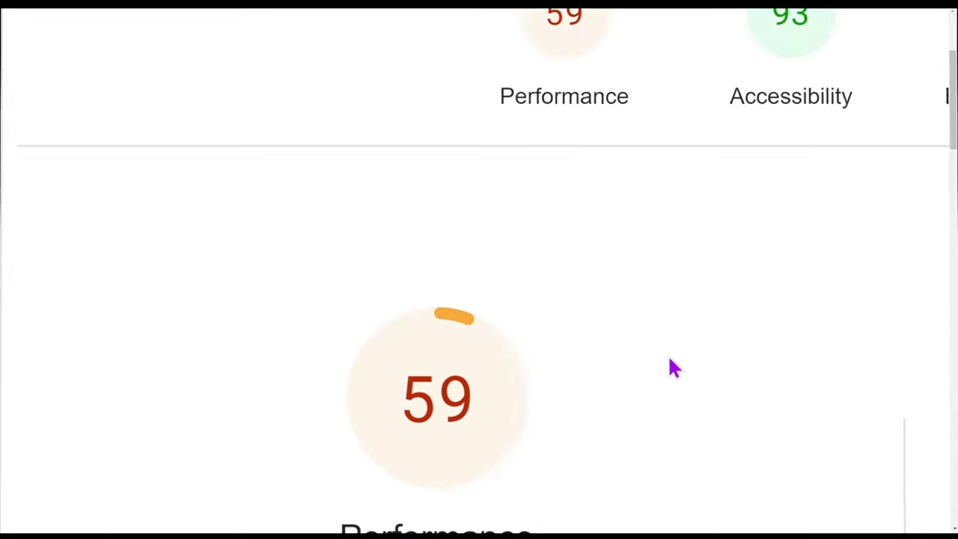
{"action": "scroll", "coordinate": [669, 355], "scroll_direction": "down", "scroll_amount": 3}
{"action": "scroll", "coordinate": [671, 355], "scroll_direction": "down", "scroll_amount": 2}
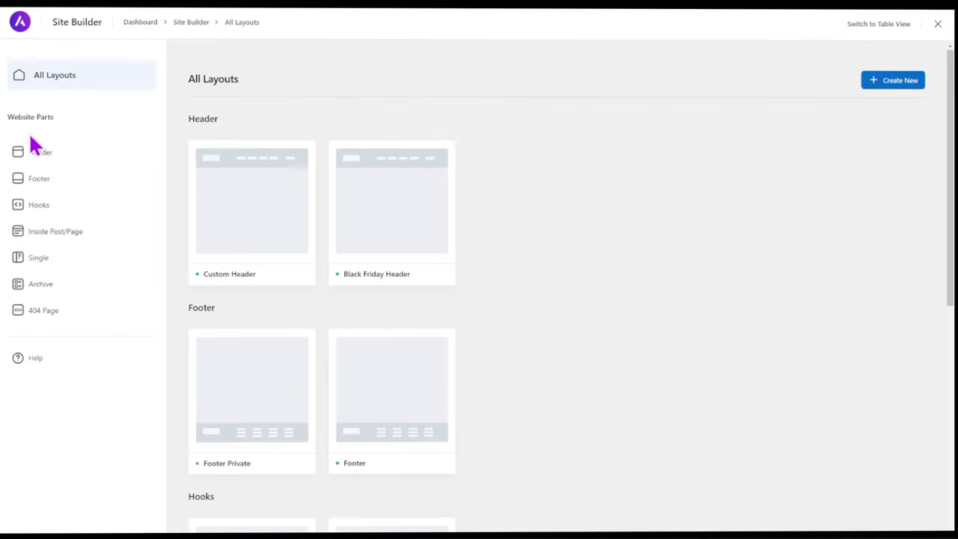
{"action": "scroll", "coordinate": [165, 320], "scroll_direction": "down", "scroll_amount": 3}
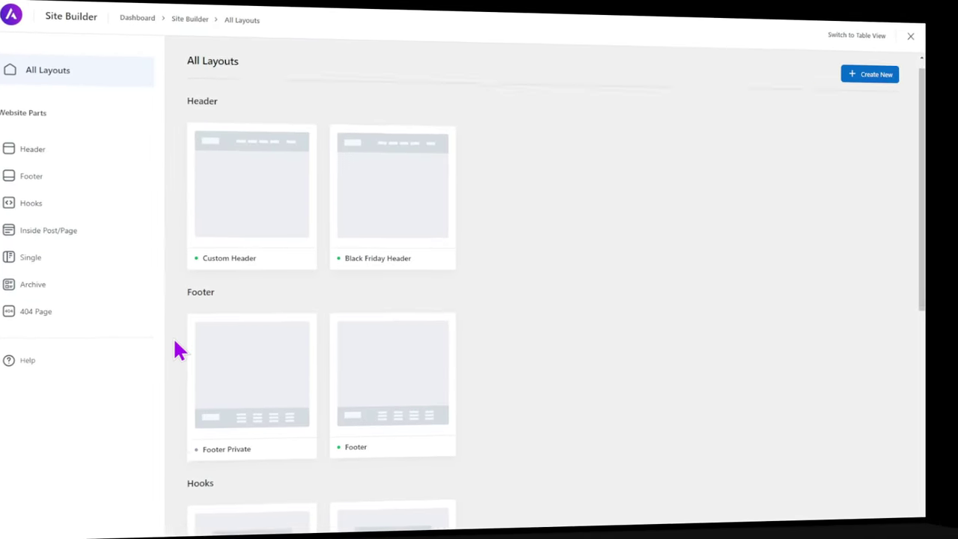
{"action": "scroll", "coordinate": [180, 349], "scroll_direction": "down", "scroll_amount": 1}
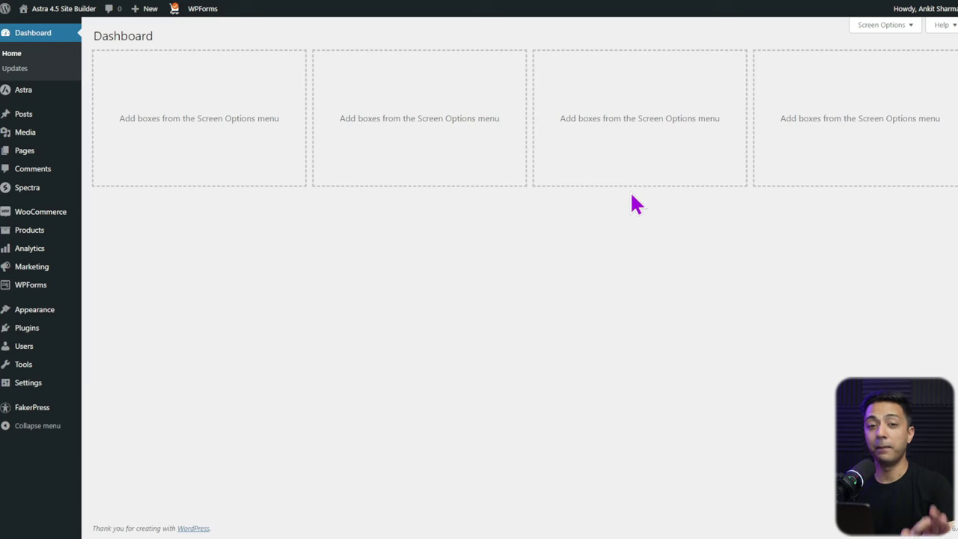
Open the installed themes page and check the version of the active Astra theme.
{"action": "mouse_move", "coordinate": [30, 321]}
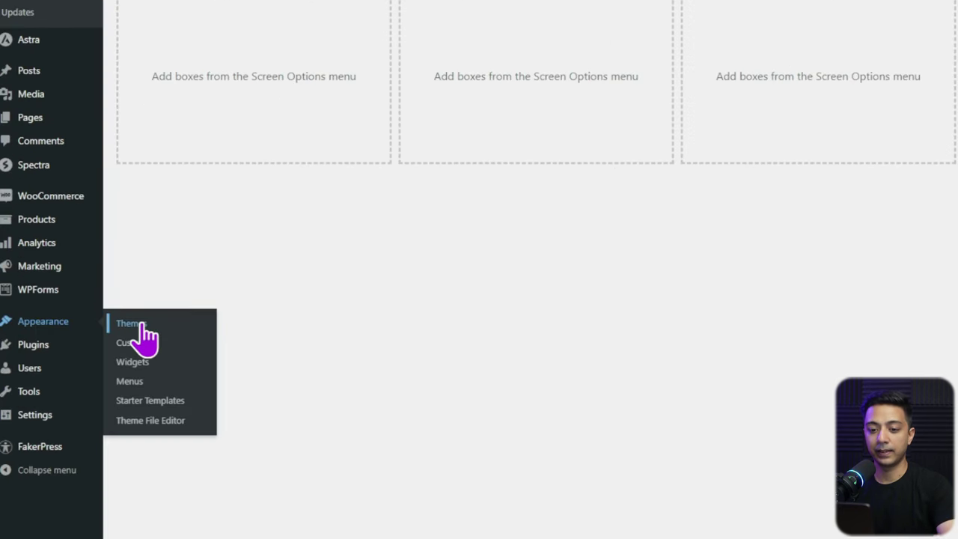
{"action": "left_click", "coordinate": [158, 324]}
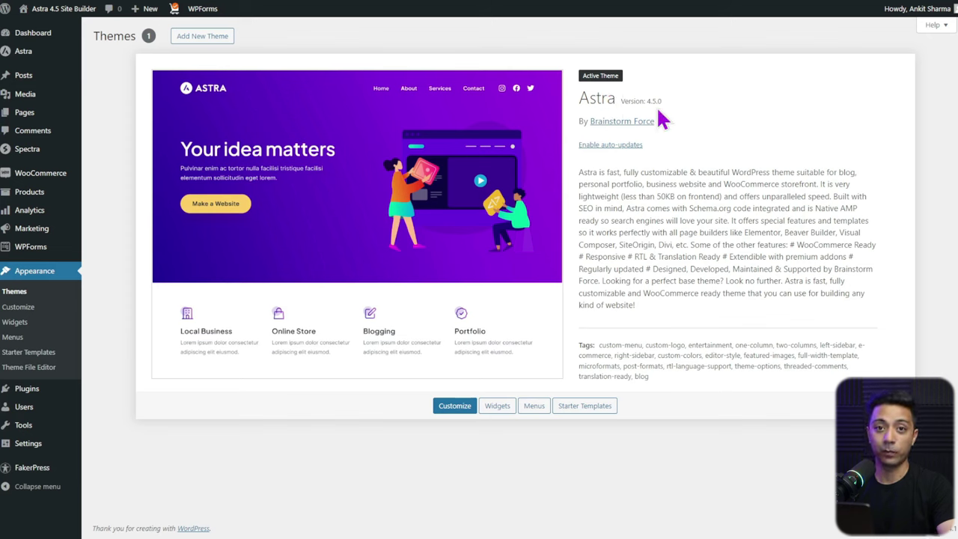
{"action": "mouse_move", "coordinate": [29, 388]}
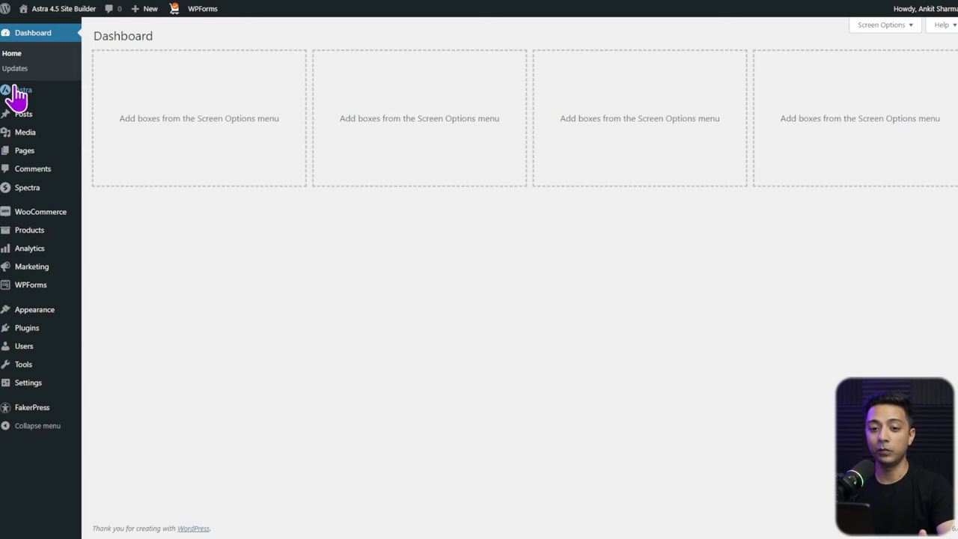
Open the Astra Site Builder and look over the available website parts.
{"action": "mouse_move", "coordinate": [10, 101]}
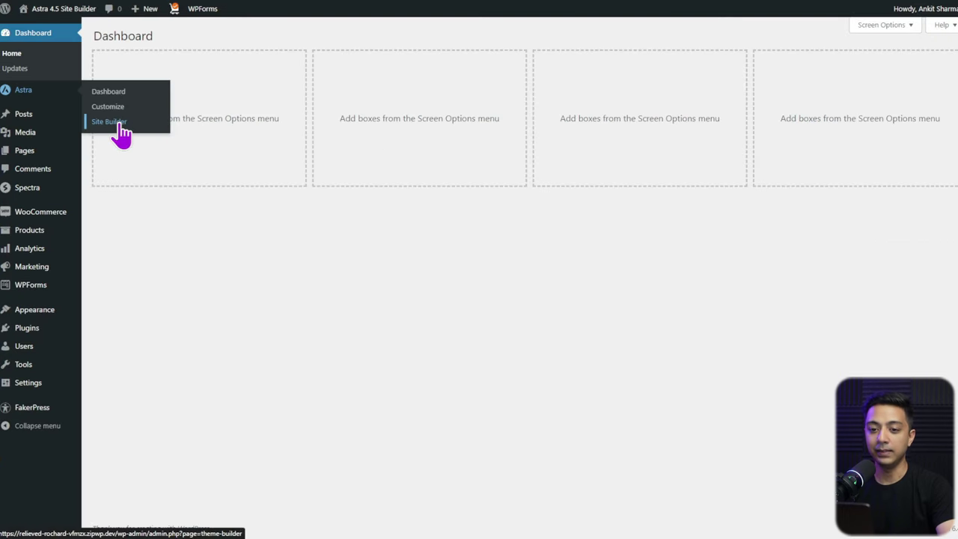
{"action": "left_click", "coordinate": [112, 123]}
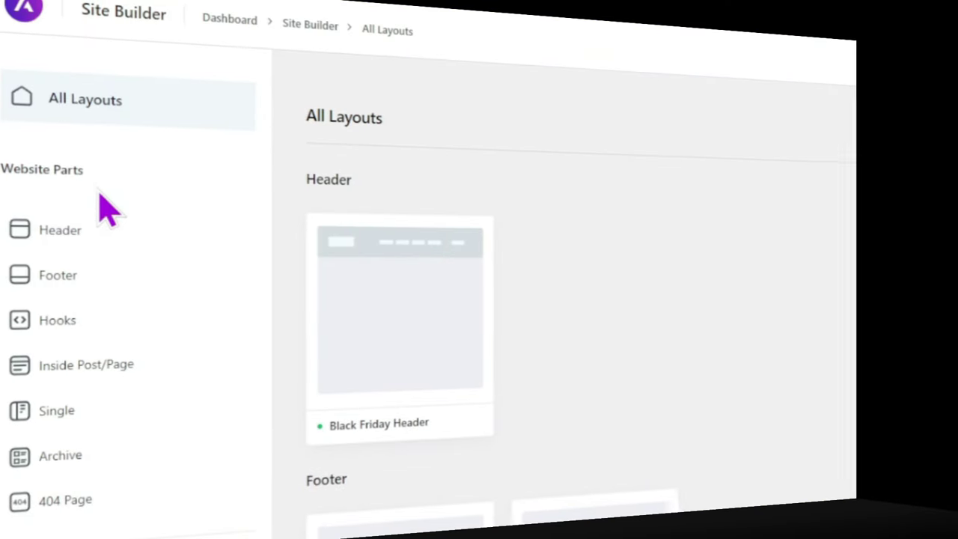
{"action": "mouse_move", "coordinate": [95, 237]}
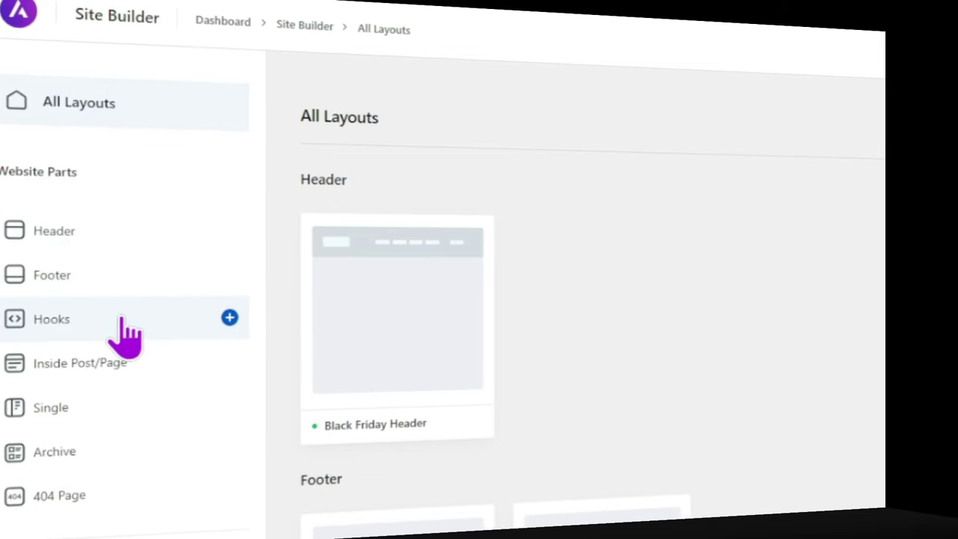
{"action": "mouse_move", "coordinate": [111, 373]}
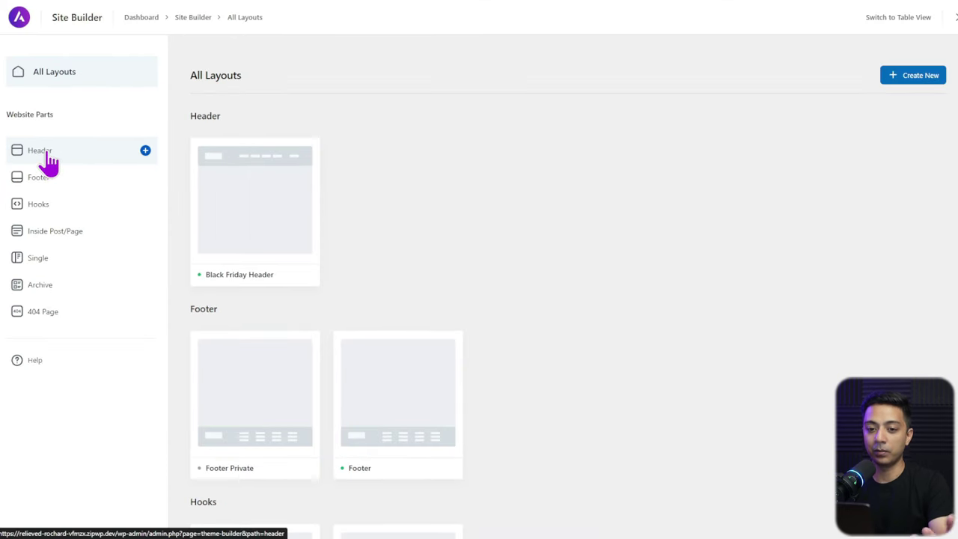
Open the Black Friday Header layout for editing and examine its title, banner container and countdown block.
{"action": "left_click", "coordinate": [39, 151]}
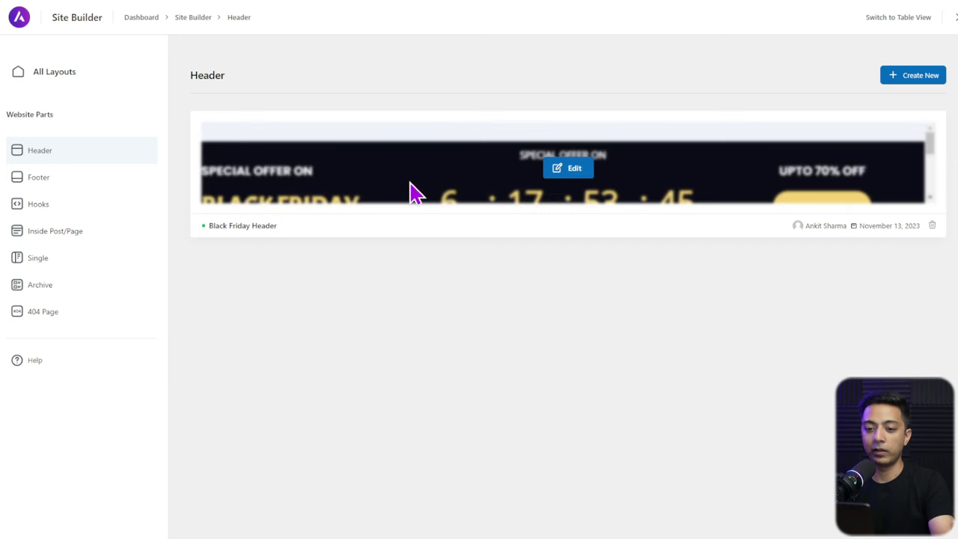
{"action": "left_click", "coordinate": [581, 170]}
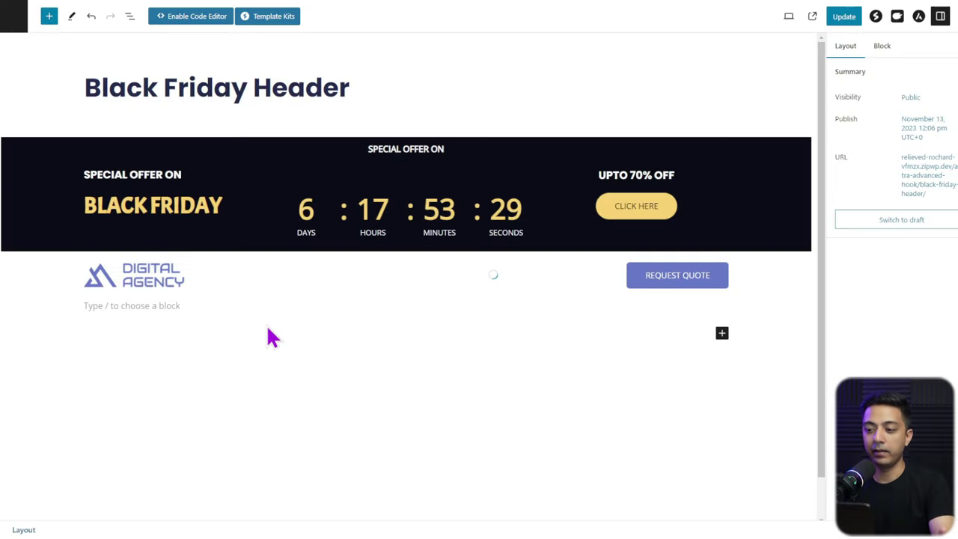
{"action": "left_click", "coordinate": [182, 87]}
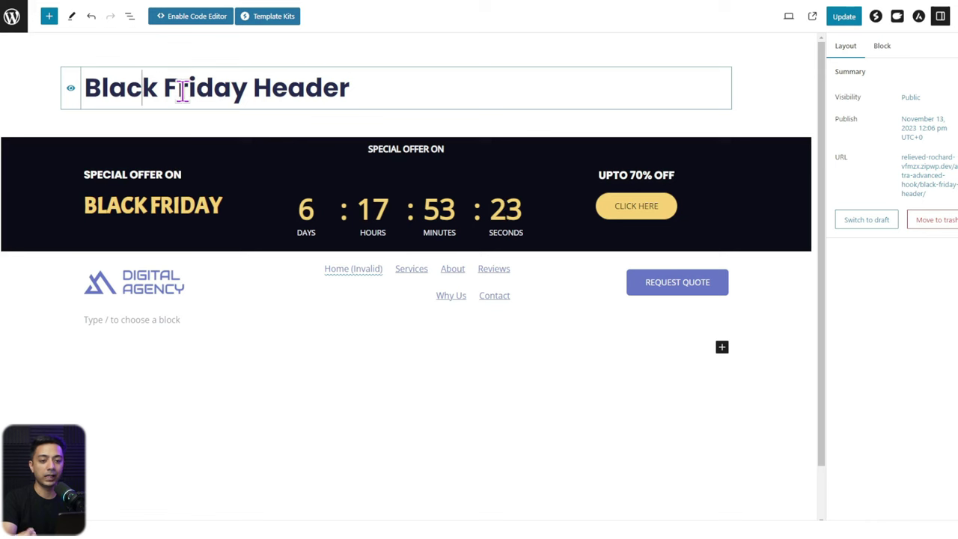
{"action": "left_click", "coordinate": [365, 142]}
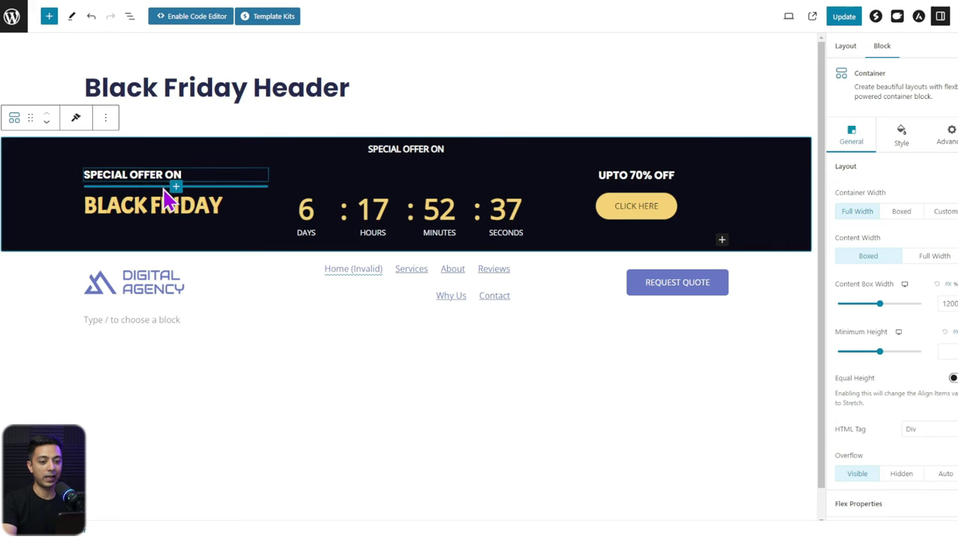
{"action": "left_click", "coordinate": [468, 236]}
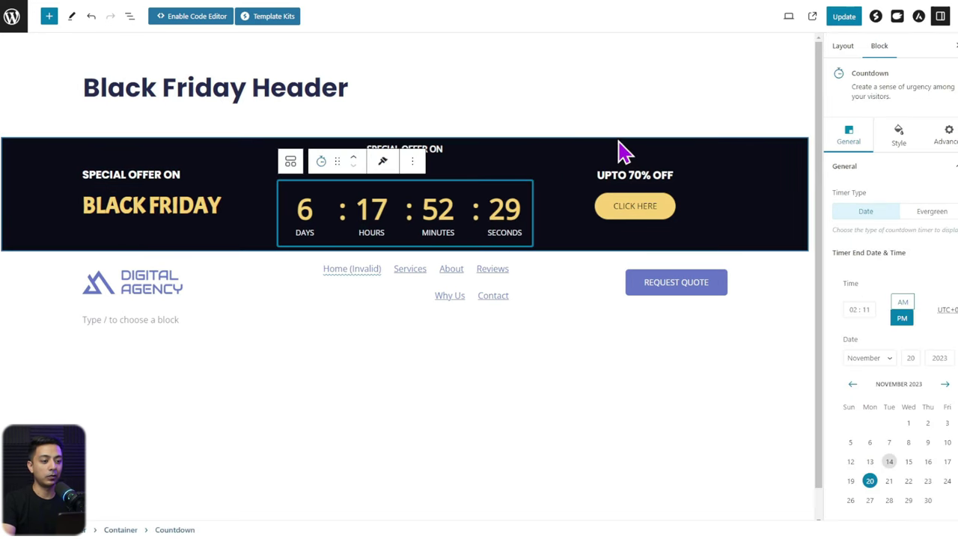
Copy the Black Friday banner container and paste it into a new header layout titled "Custom Header".
{"action": "left_click", "coordinate": [625, 154]}
{"action": "key", "text": "ctrl+c"}
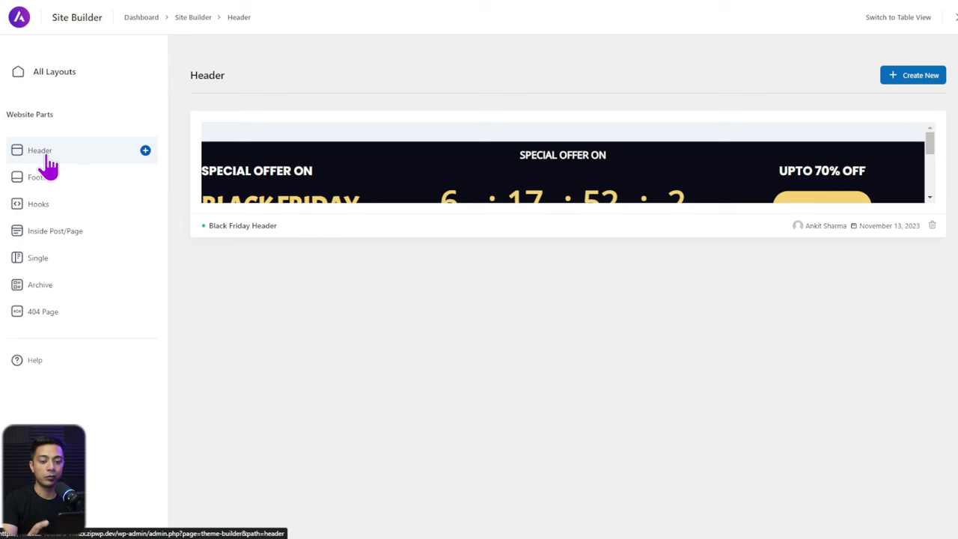
{"action": "left_click", "coordinate": [146, 152]}
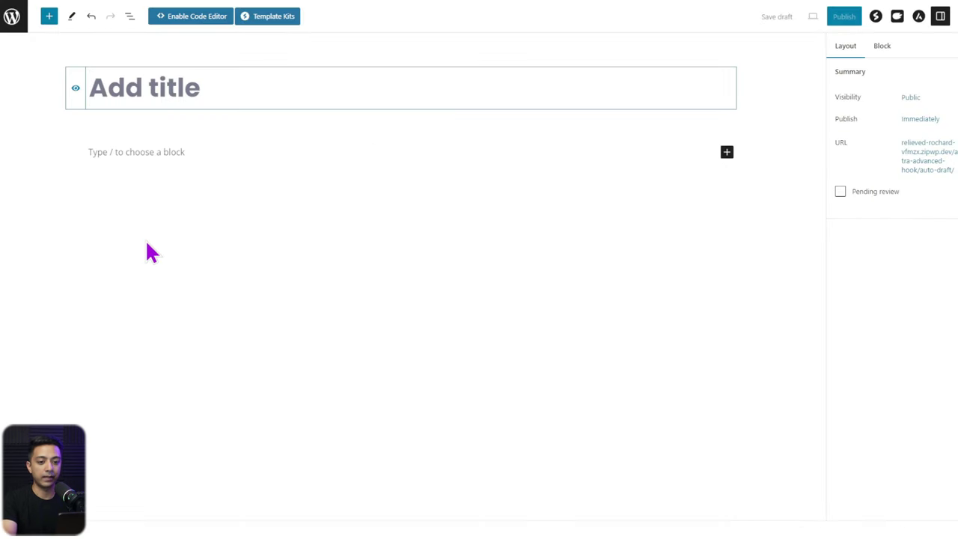
{"action": "key", "text": "ctrl+v"}
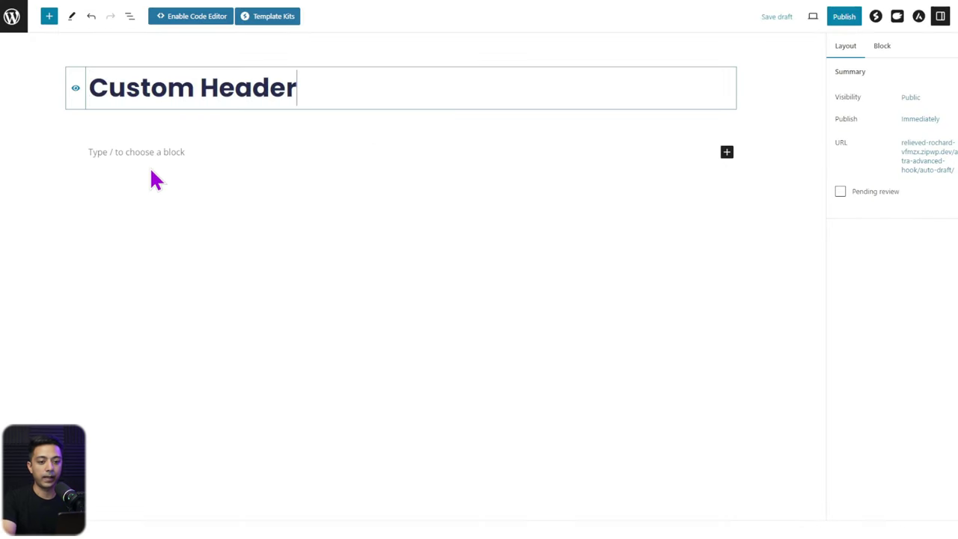
{"action": "left_click", "coordinate": [202, 158]}
{"action": "key", "text": "ctrl+v"}
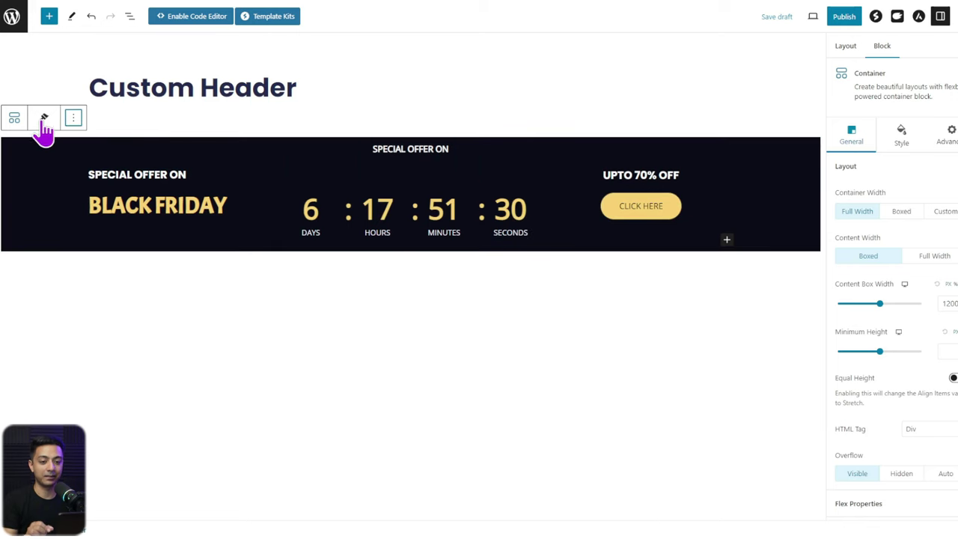
Insert a single-column Container block below the Black Friday banner and open the block picker inside it.
{"action": "left_click", "coordinate": [75, 120]}
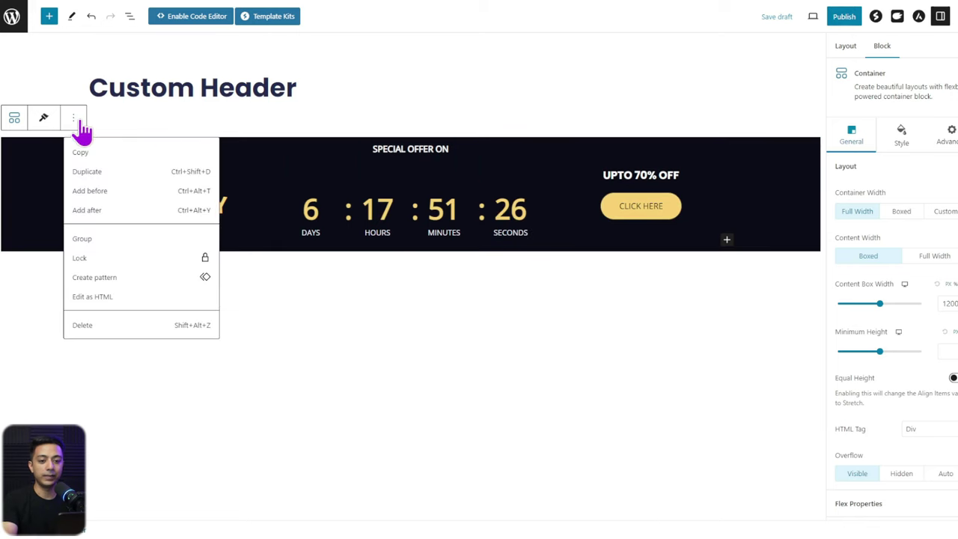
{"action": "left_click", "coordinate": [91, 209]}
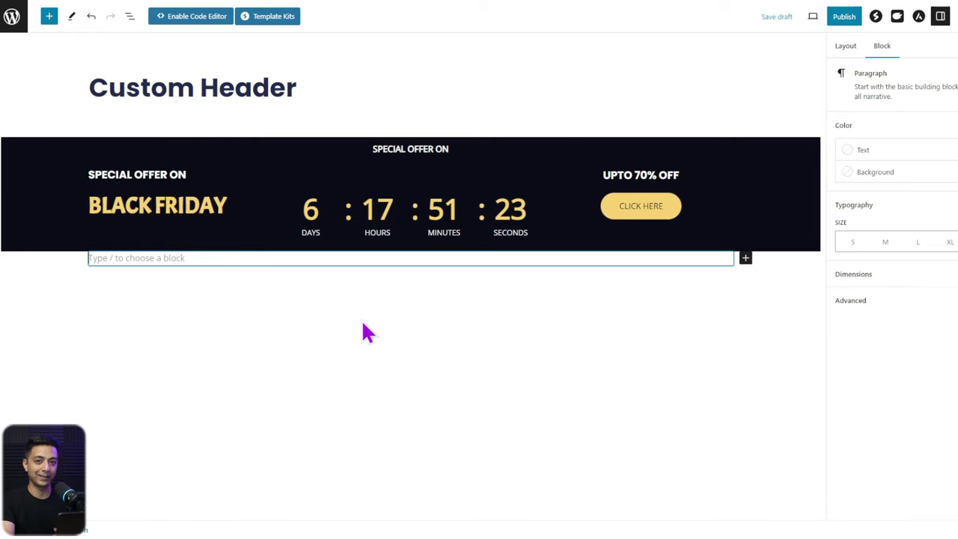
{"action": "type", "text": "/con"}
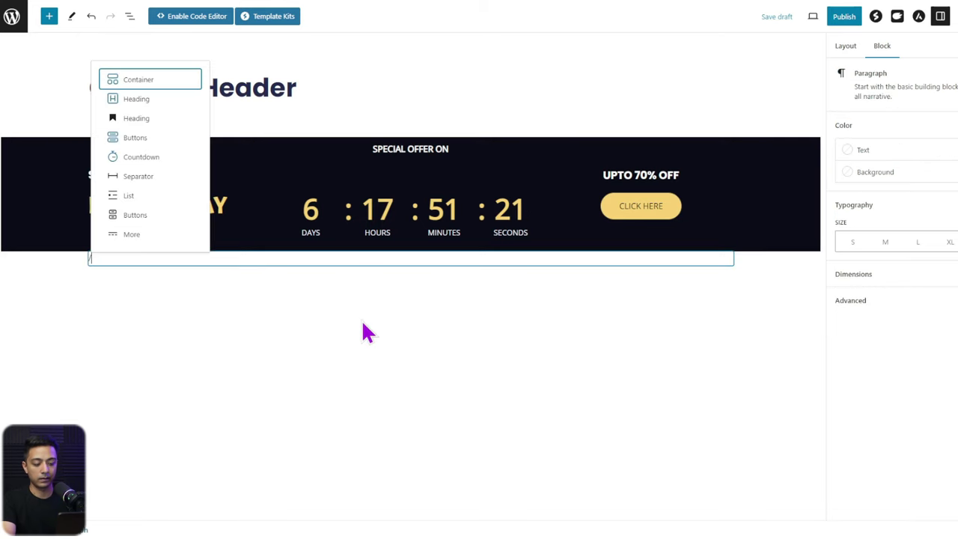
{"action": "left_click", "coordinate": [152, 101]}
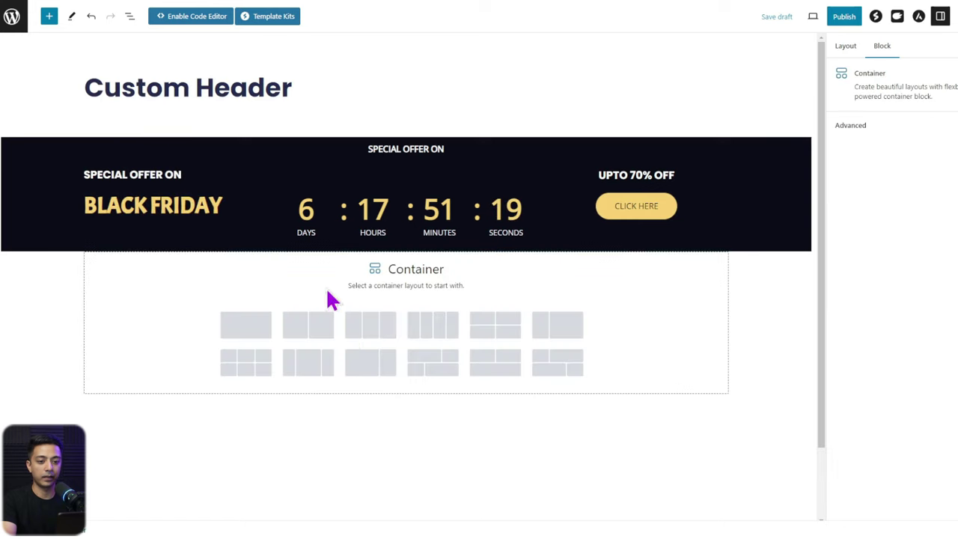
{"action": "left_click", "coordinate": [247, 329]}
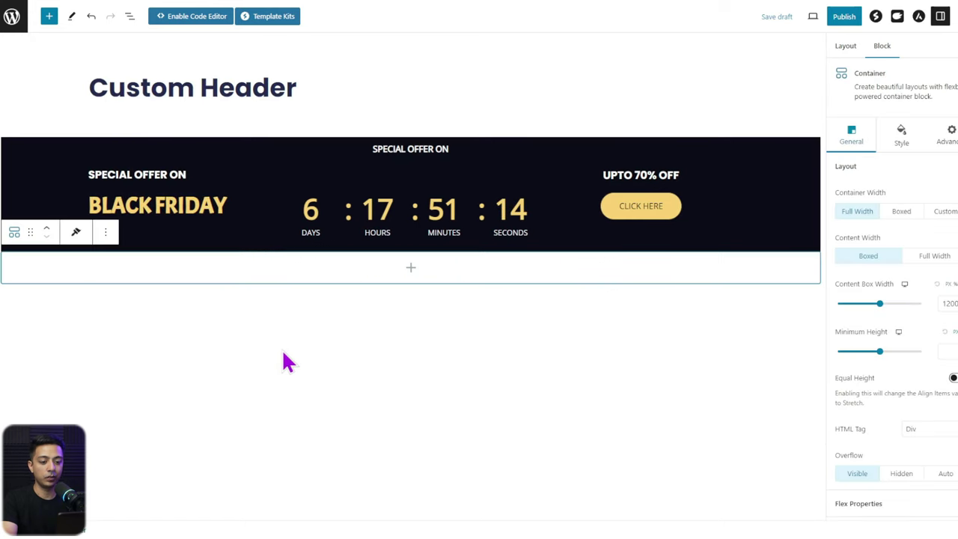
{"action": "left_click", "coordinate": [411, 267]}
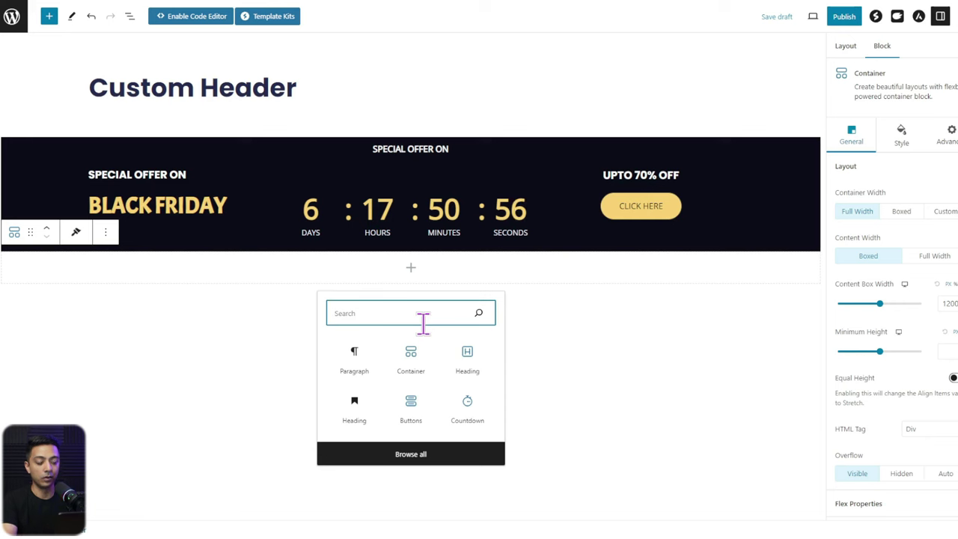
{"action": "type", "text": "site"}
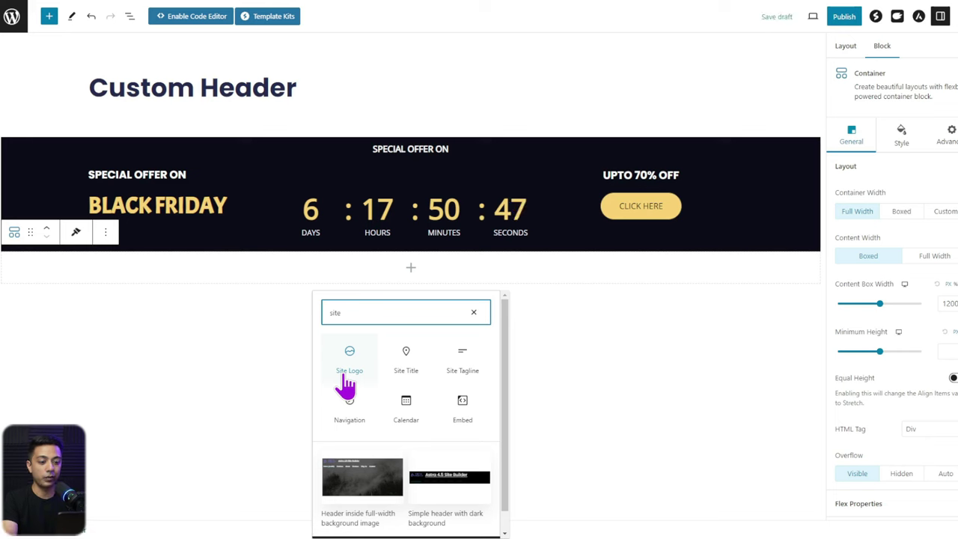
{"action": "key", "text": "BackSpace"}
{"action": "key", "text": "BackSpace"}
{"action": "key", "text": "BackSpace"}
{"action": "key", "text": "BackSpace"}
Insert an Image block with purple-logo.png from the media library into the new container and resize it to about 181 px wide.
{"action": "type", "text": "image"}
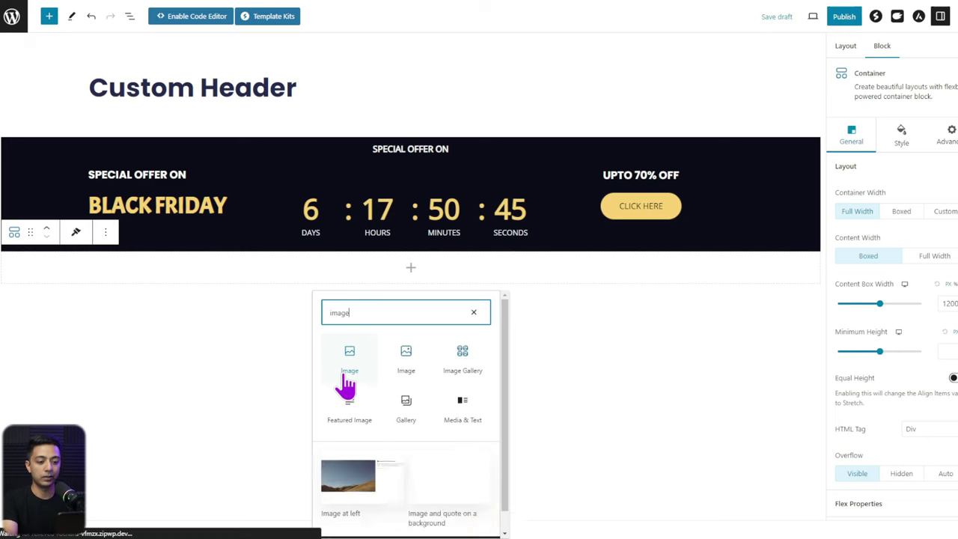
{"action": "left_click", "coordinate": [349, 374]}
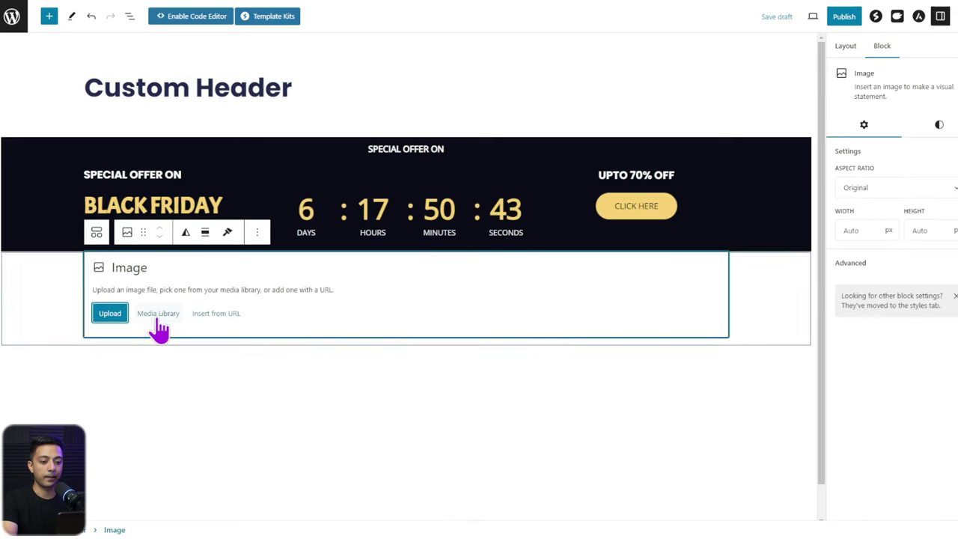
{"action": "left_click", "coordinate": [158, 315]}
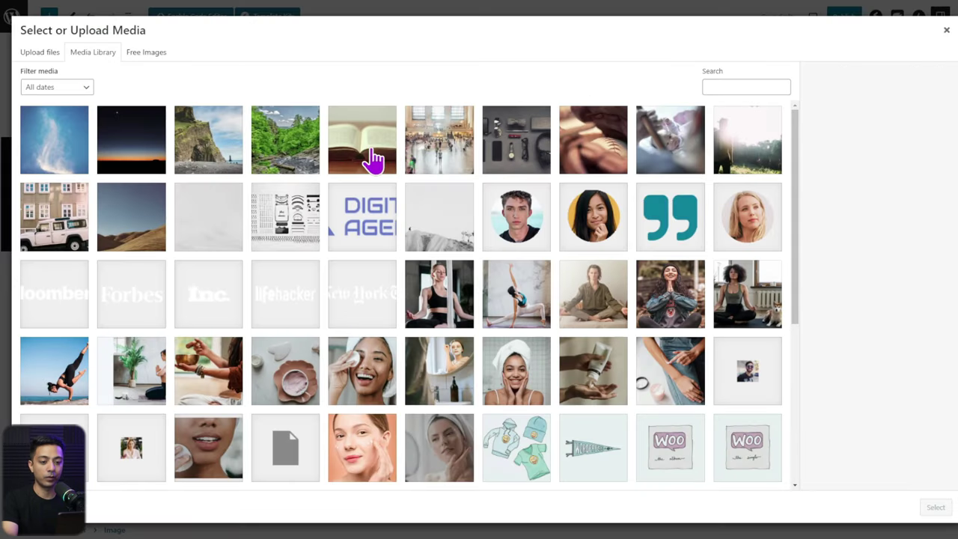
{"action": "left_click", "coordinate": [357, 229]}
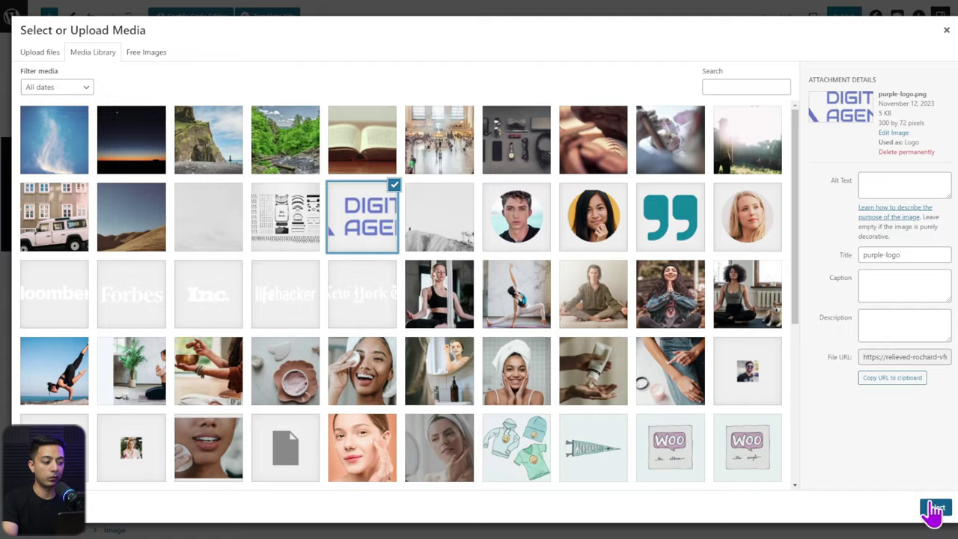
{"action": "left_click", "coordinate": [935, 507]}
{"action": "left_click_drag", "start_coordinate": [443, 267], "coordinate": [187, 262]}
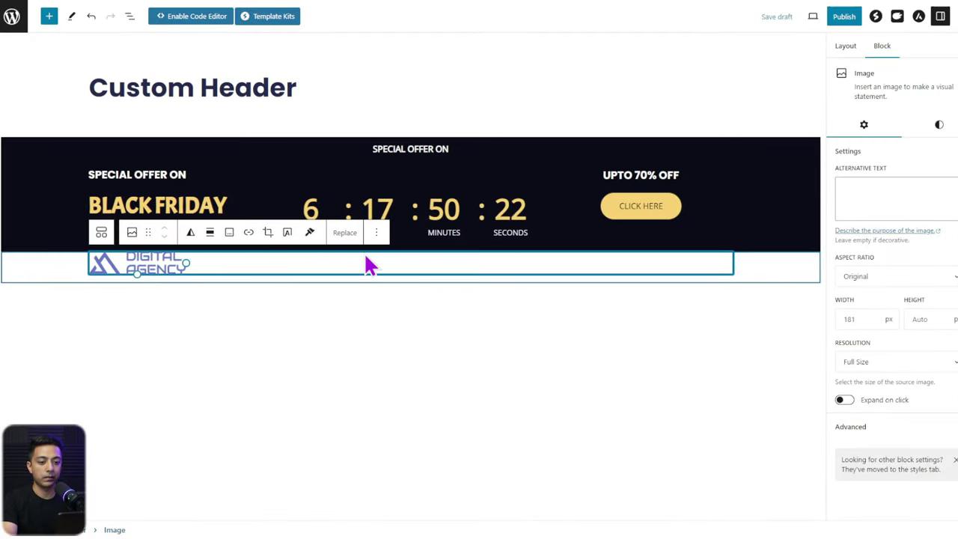
Add a Navigation block after the logo image and view the menus available for it.
{"action": "left_click", "coordinate": [377, 233]}
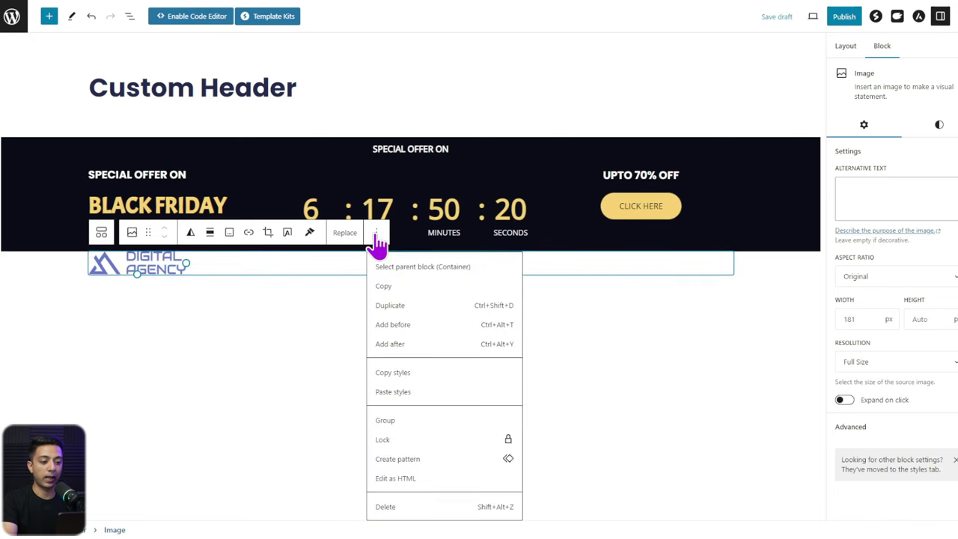
{"action": "left_click", "coordinate": [385, 345]}
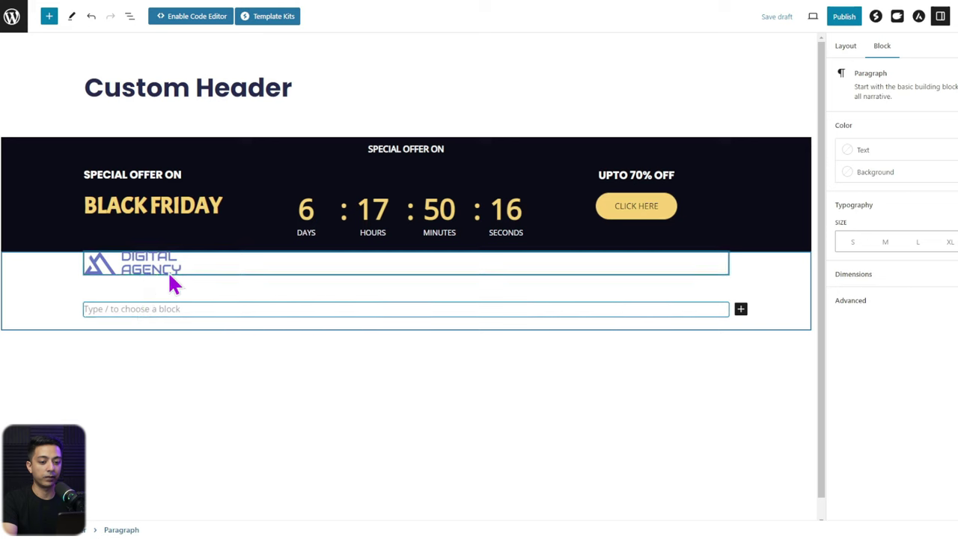
{"action": "type", "text": "/"}
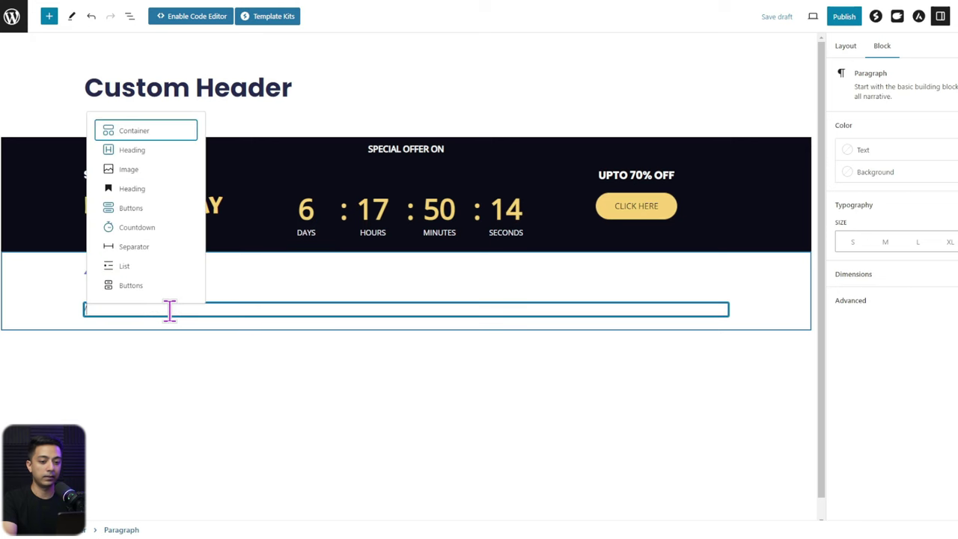
{"action": "type", "text": "navigation"}
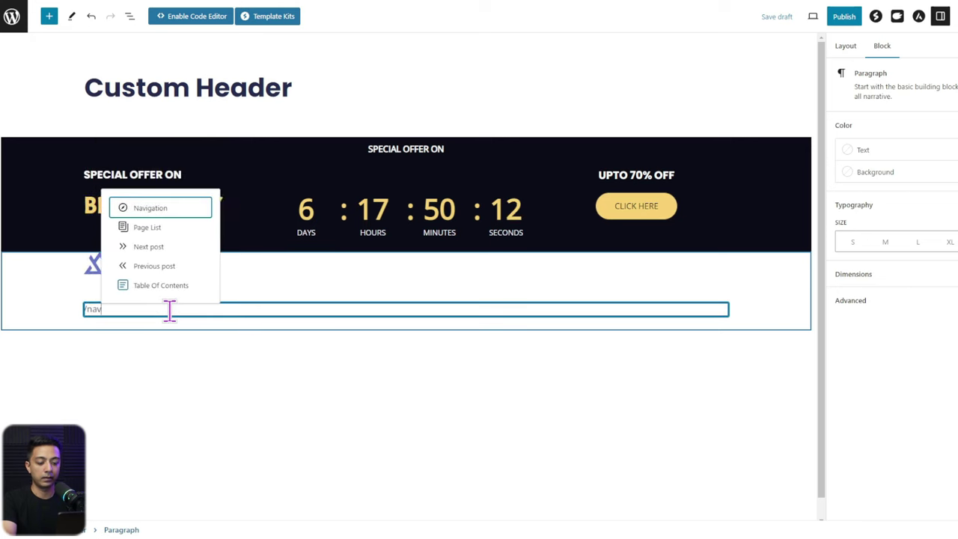
{"action": "left_click", "coordinate": [183, 213]}
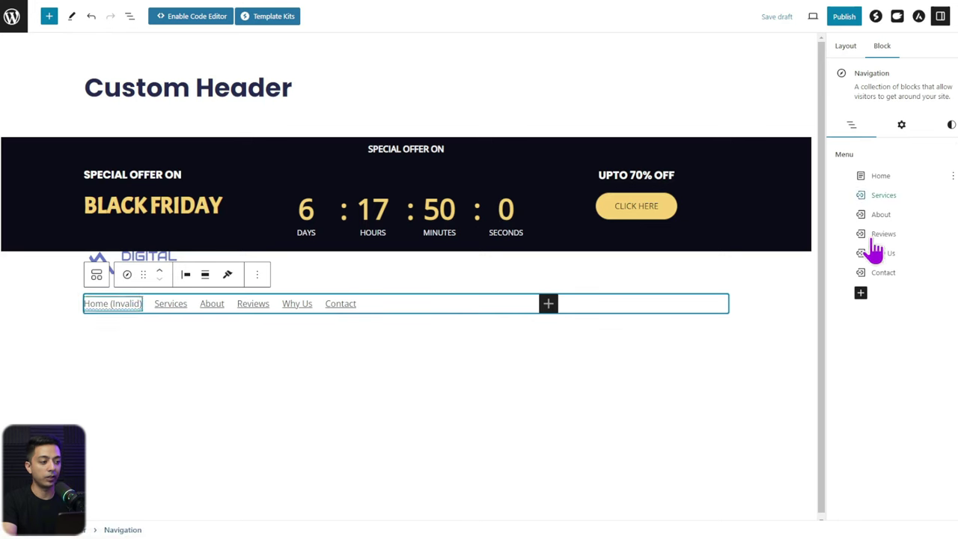
{"action": "left_click", "coordinate": [954, 156]}
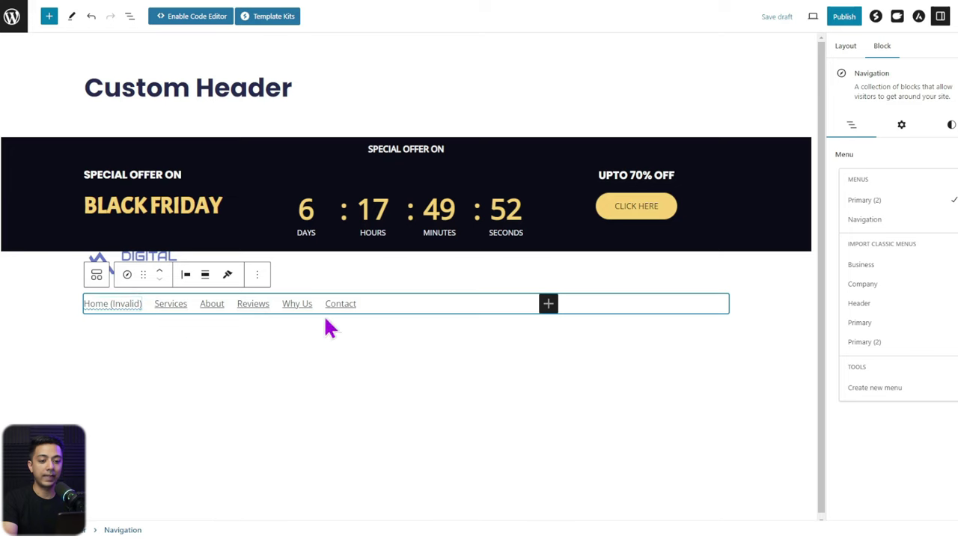
Set the logo and navigation container's flex direction to row and its content justification to Space Around.
{"action": "left_click", "coordinate": [33, 286]}
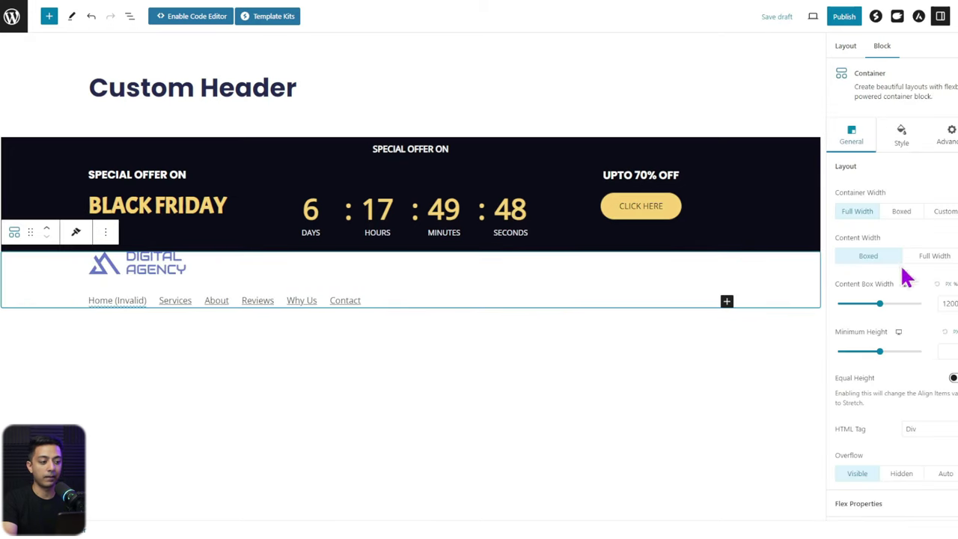
{"action": "left_click", "coordinate": [851, 139]}
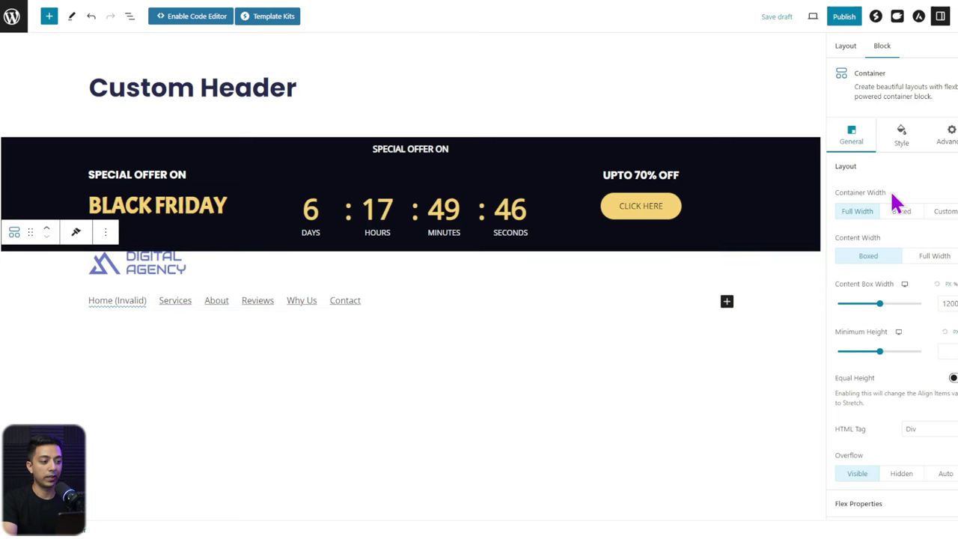
{"action": "left_click", "coordinate": [861, 507]}
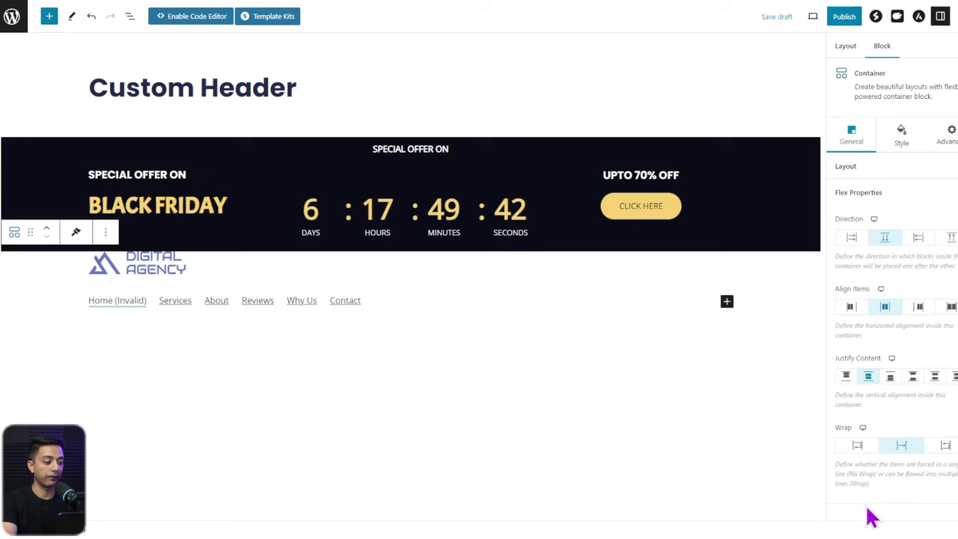
{"action": "left_click", "coordinate": [851, 239]}
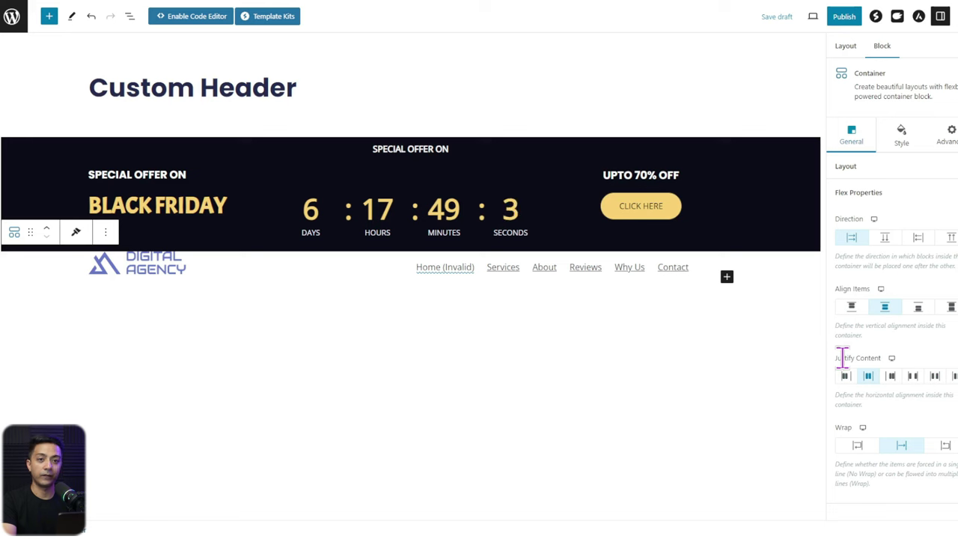
{"action": "left_click", "coordinate": [936, 376]}
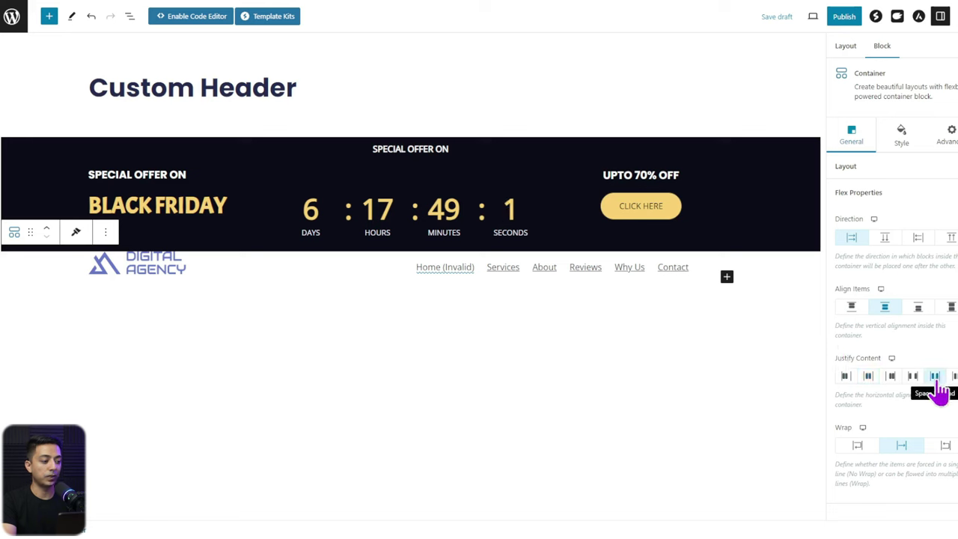
Set the container's top and bottom padding to 15 px with the sides unlinked, and publish the header layout.
{"action": "left_click", "coordinate": [904, 140]}
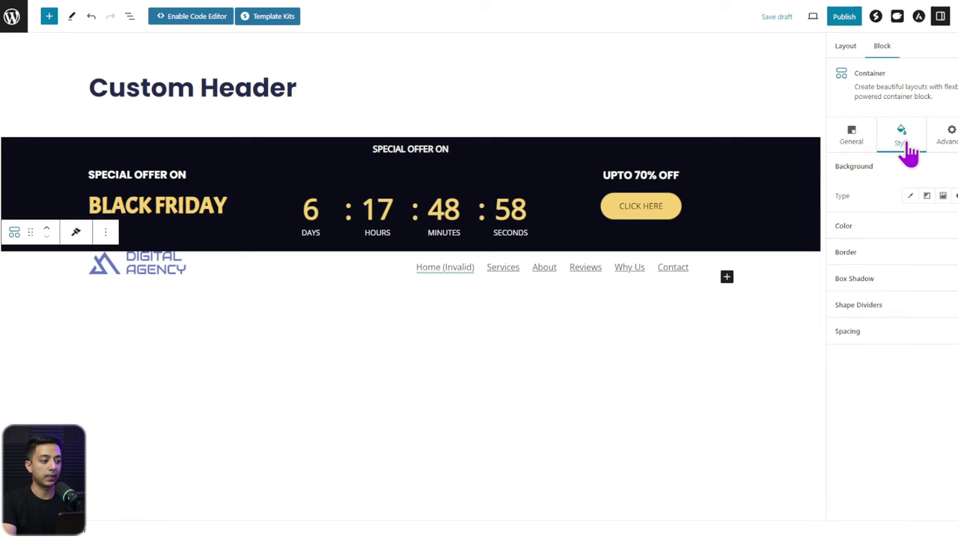
{"action": "left_click", "coordinate": [861, 335]}
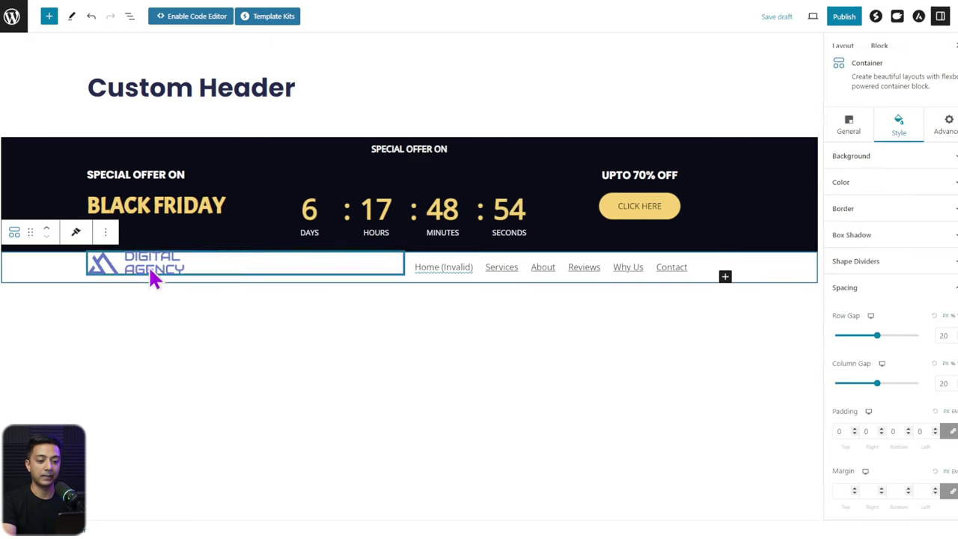
{"action": "left_click", "coordinate": [952, 432]}
{"action": "left_click", "coordinate": [839, 431]}
{"action": "type", "text": "15"}
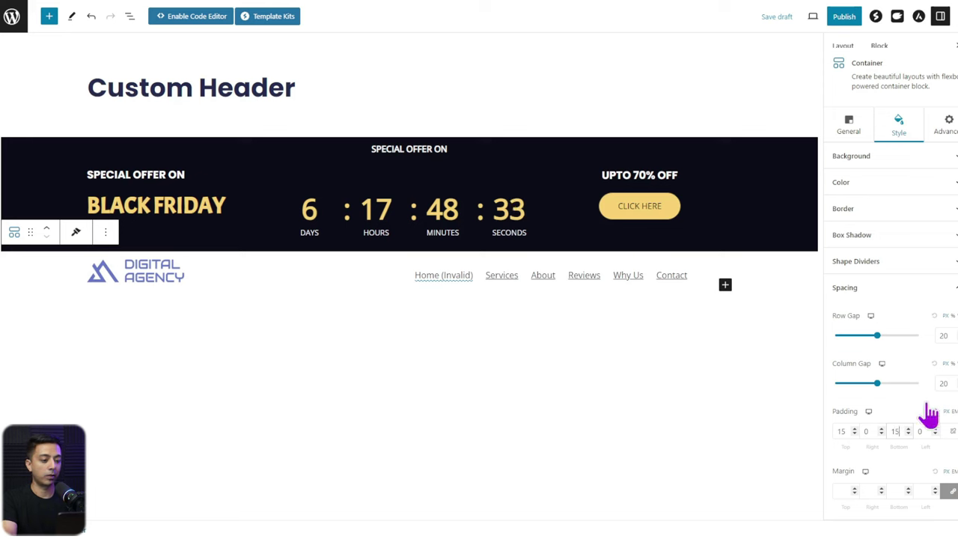
{"action": "left_click", "coordinate": [843, 20]}
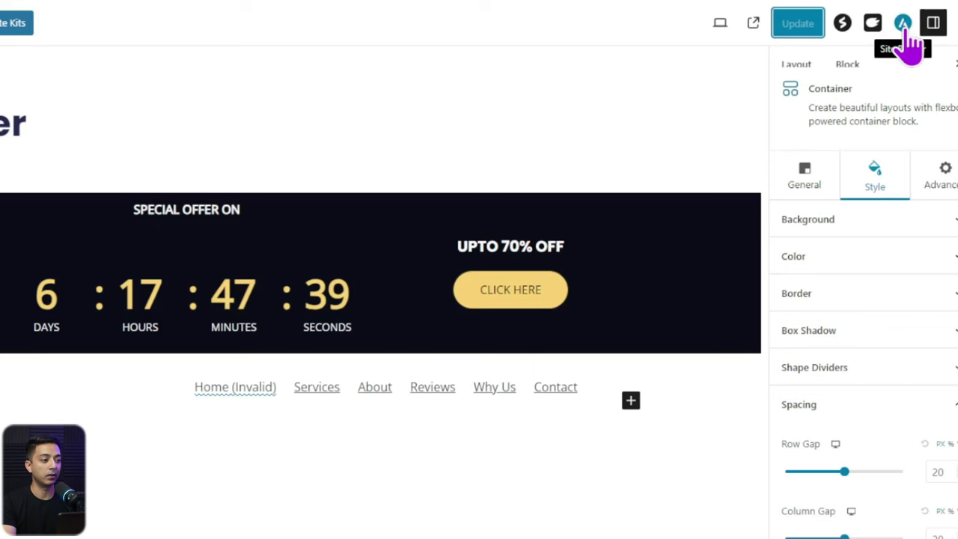
Open the Site Builder settings, choose Header as the layout type and check the sticky header option.
{"action": "left_click", "coordinate": [904, 27]}
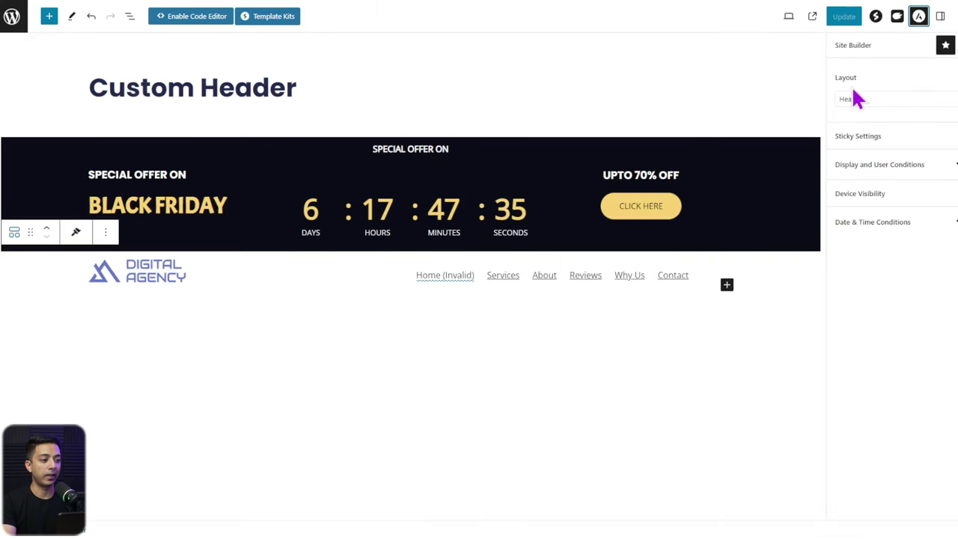
{"action": "left_click", "coordinate": [911, 105]}
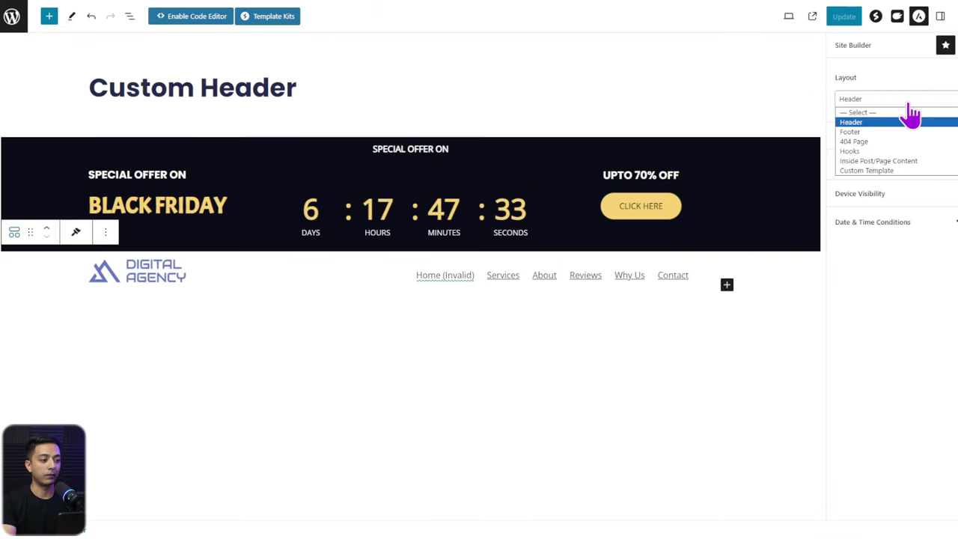
{"action": "left_click", "coordinate": [912, 121]}
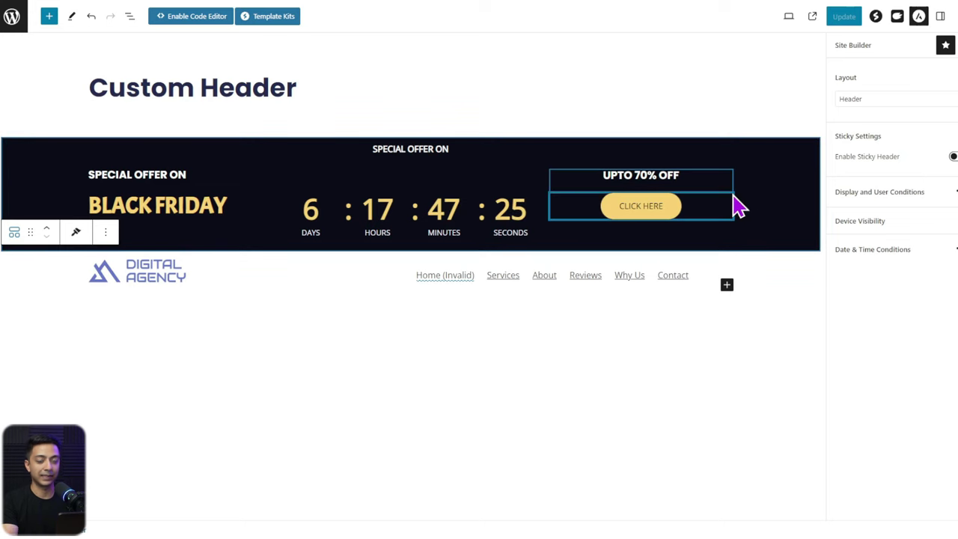
{"action": "left_click", "coordinate": [899, 140]}
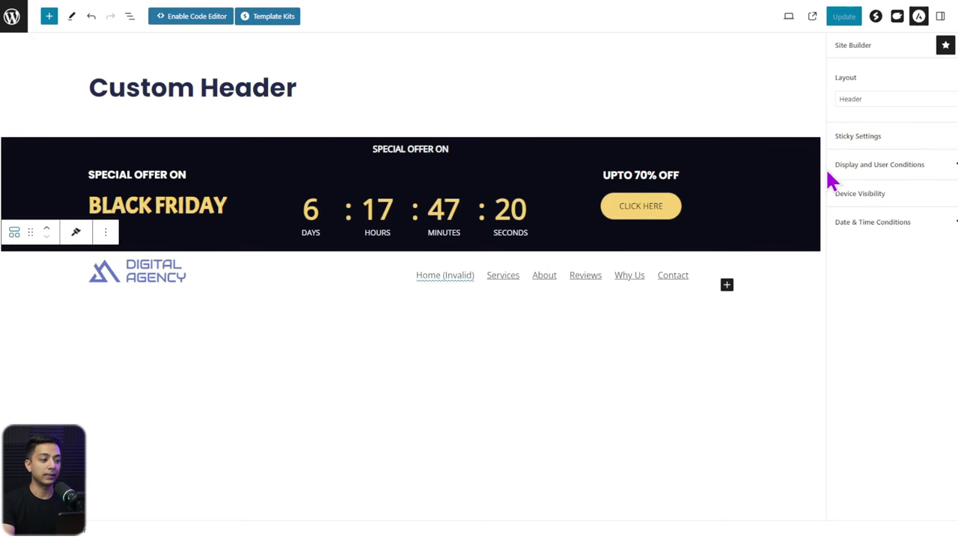
Set the header's display condition to Specific Pages / Posts / Taxonomies and choose the About page.
{"action": "left_click", "coordinate": [888, 180]}
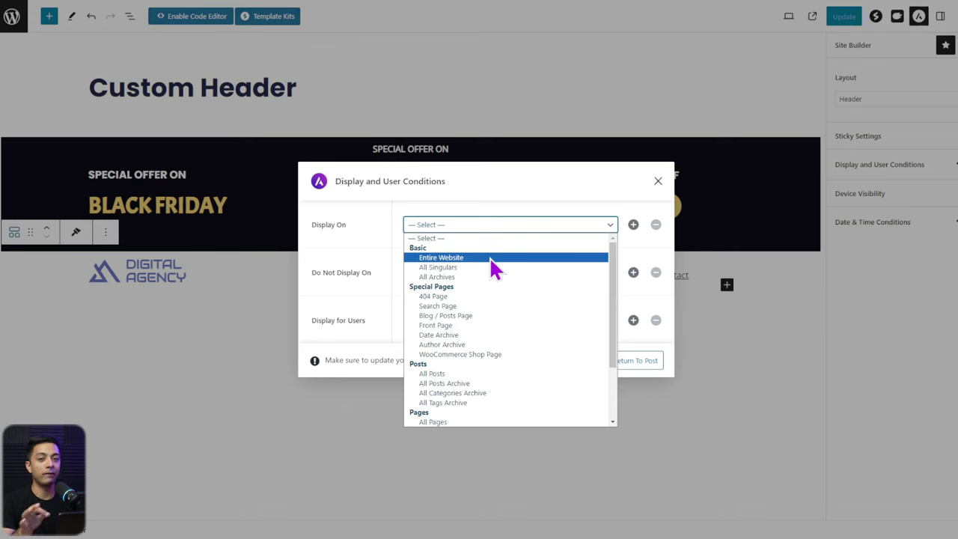
{"action": "scroll", "coordinate": [491, 266], "scroll_direction": "down", "scroll_amount": 2}
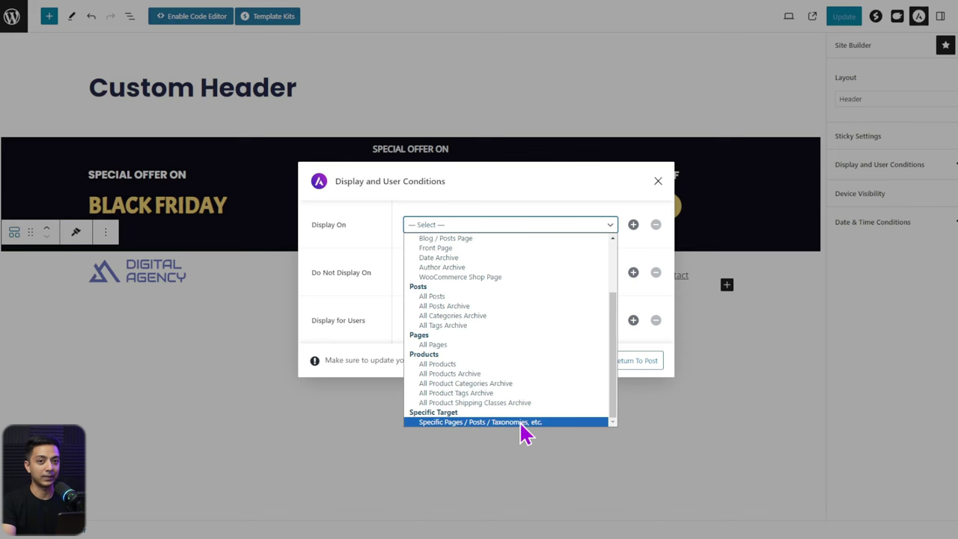
{"action": "left_click", "coordinate": [440, 423]}
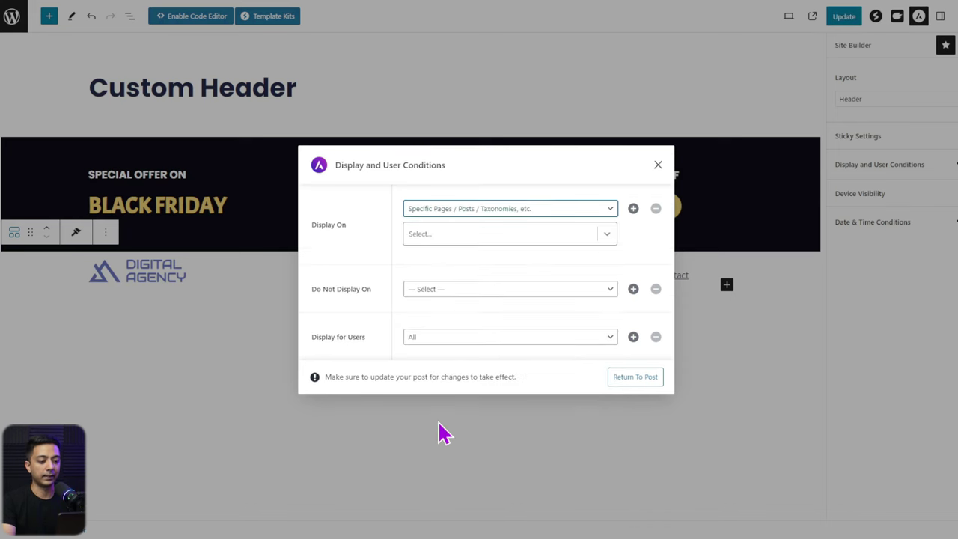
{"action": "left_click", "coordinate": [479, 238]}
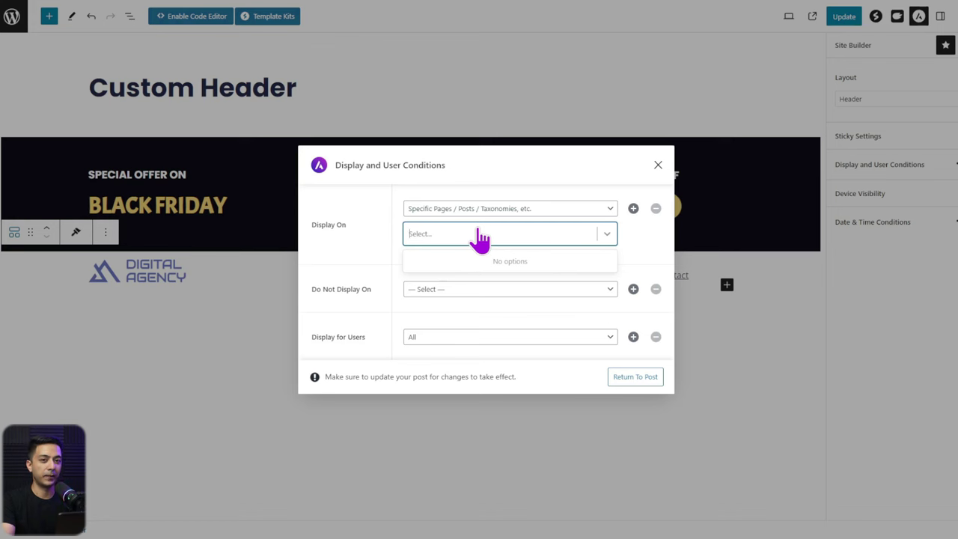
{"action": "type", "text": "abou"}
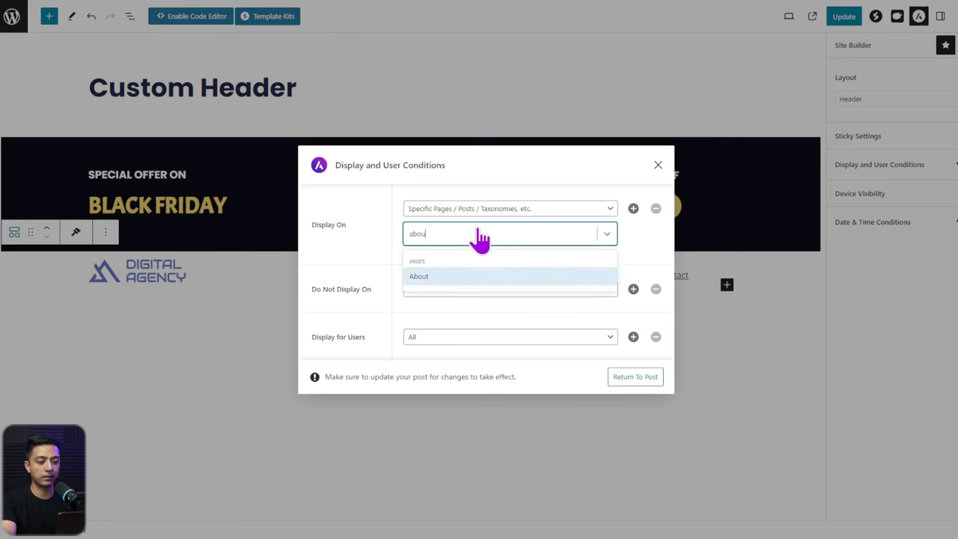
{"action": "left_click", "coordinate": [425, 276]}
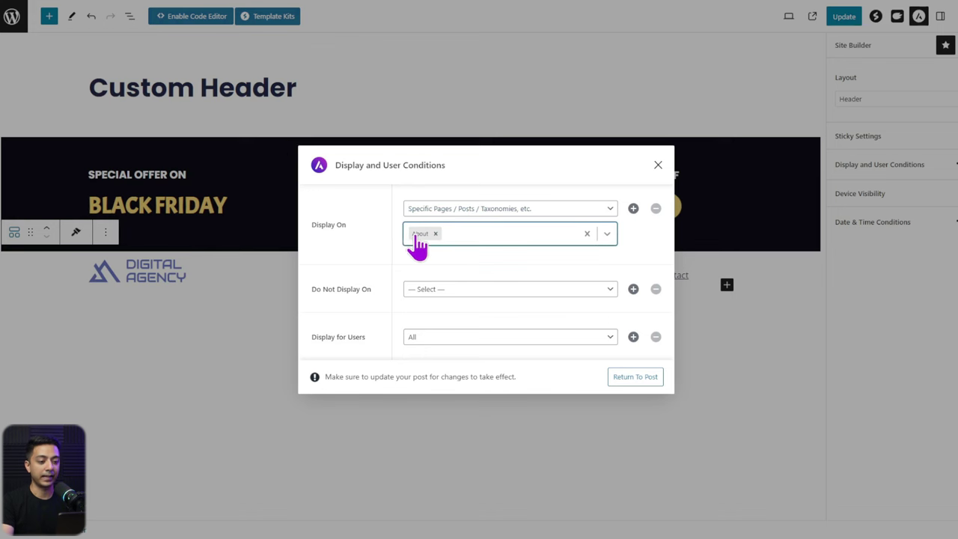
{"action": "left_click", "coordinate": [458, 273]}
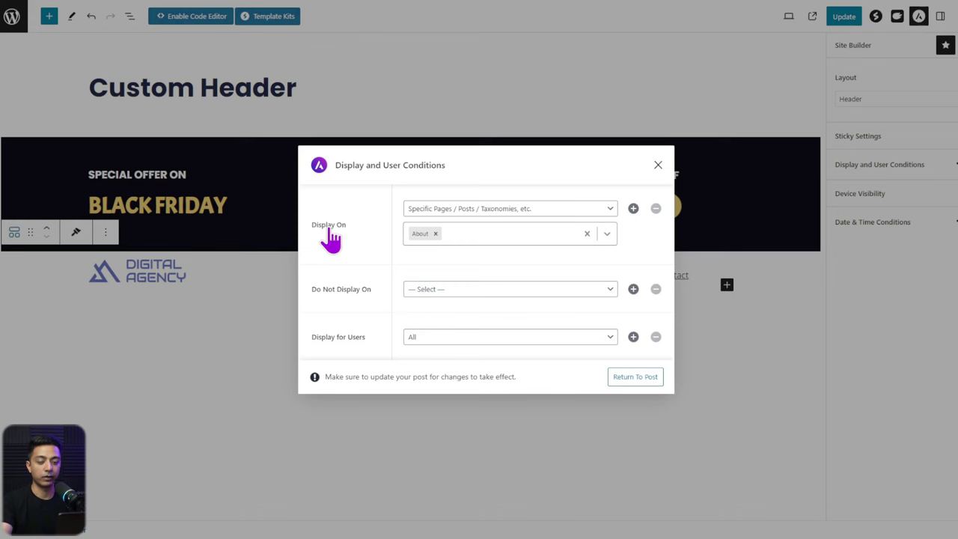
Look over the Display for Users options, leave the setting at All, and update the header layout.
{"action": "left_click", "coordinate": [479, 338]}
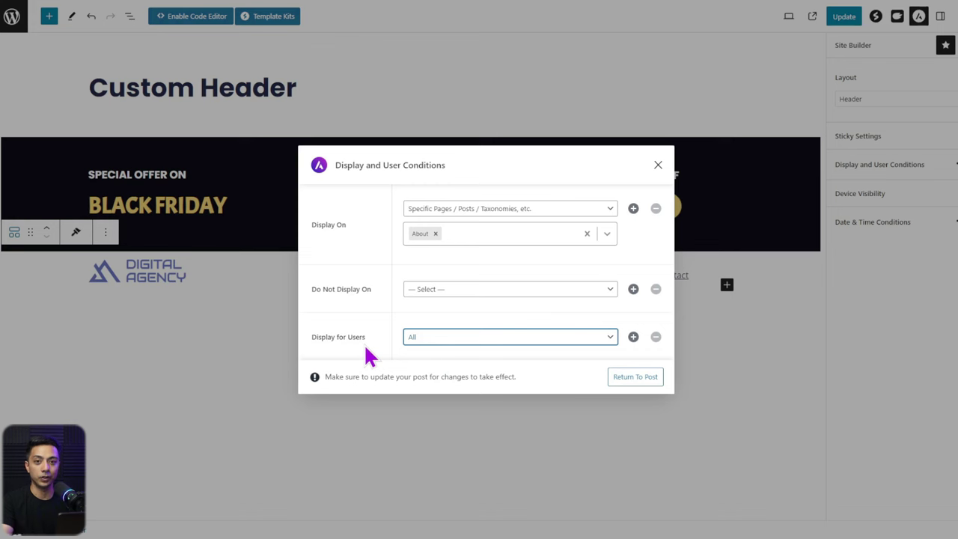
{"action": "left_click", "coordinate": [458, 338]}
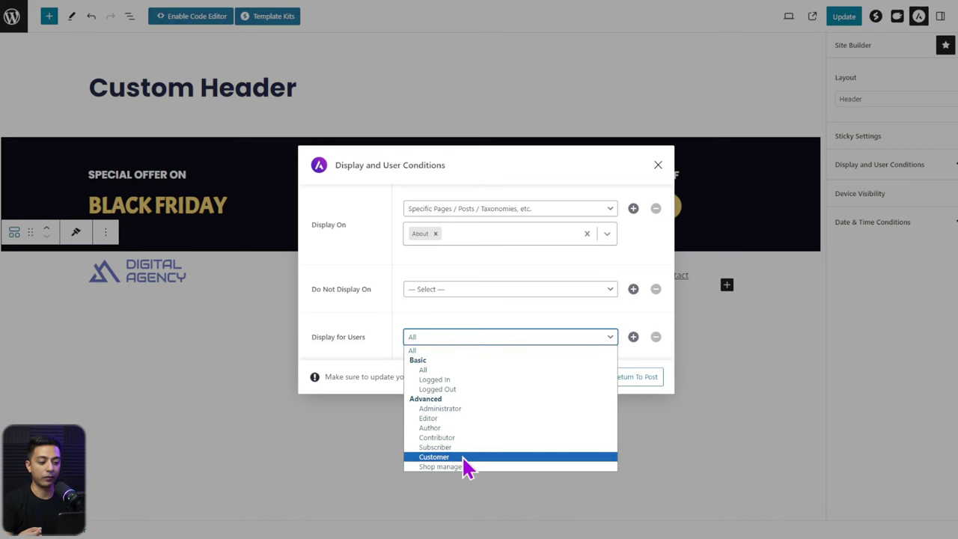
{"action": "left_click", "coordinate": [544, 259]}
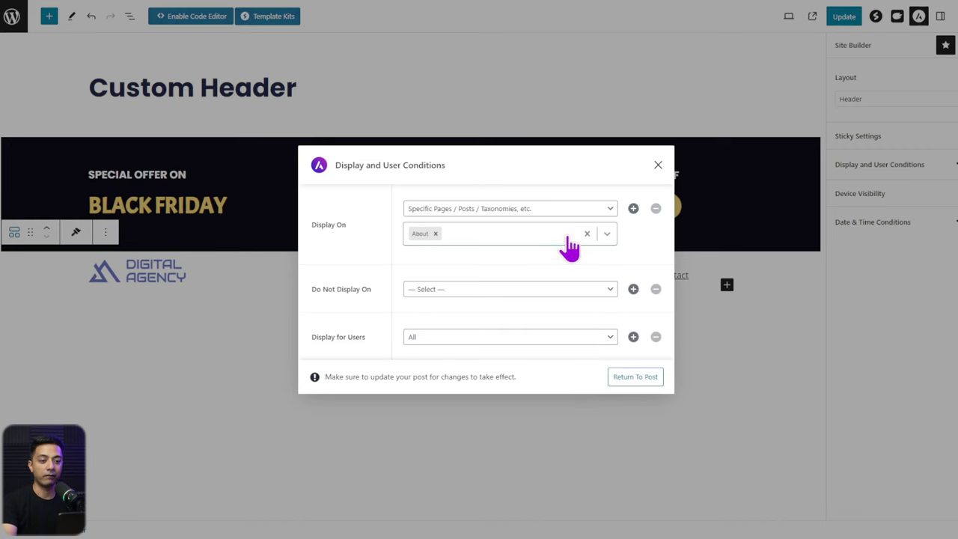
{"action": "left_click", "coordinate": [658, 165]}
{"action": "left_click", "coordinate": [843, 17]}
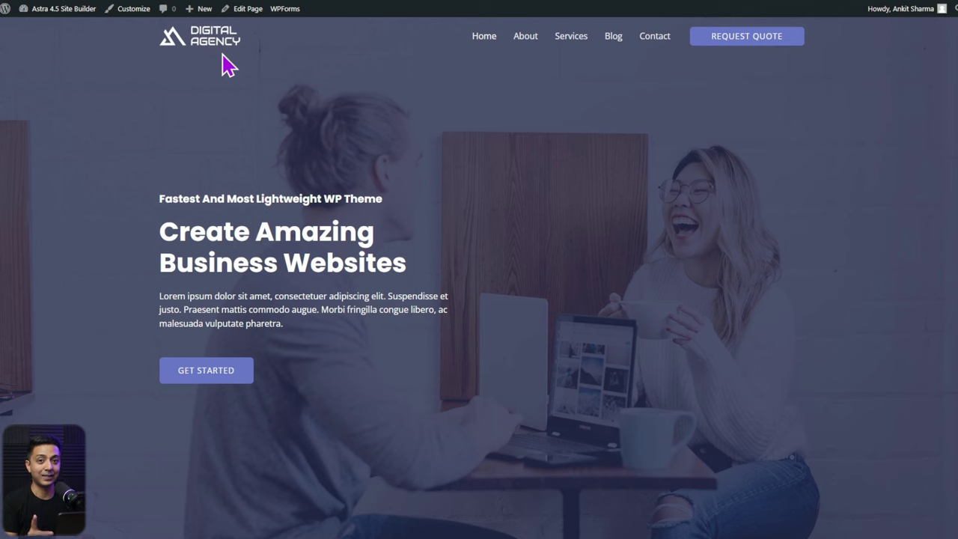
View the About page on the live site and try the Services link in its custom header.
{"action": "left_click", "coordinate": [524, 42]}
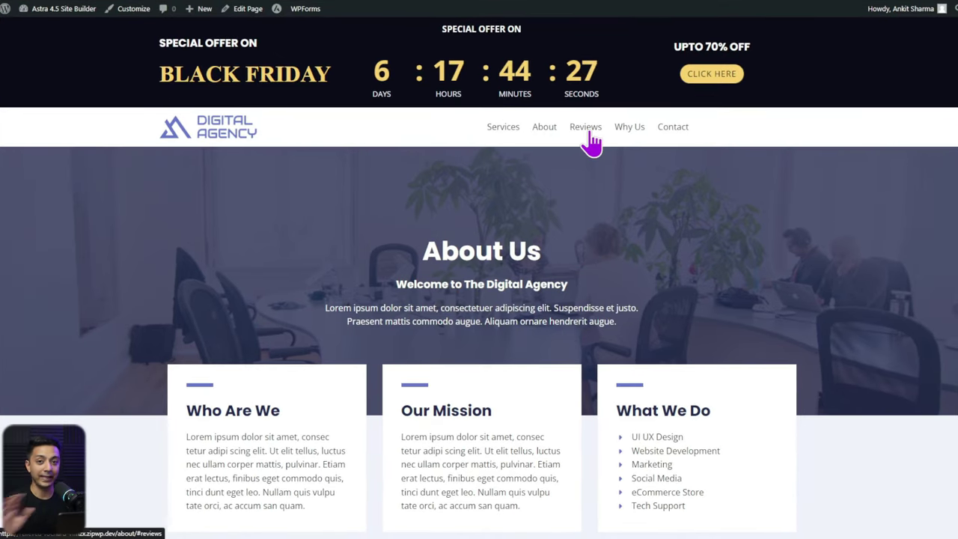
{"action": "left_click", "coordinate": [503, 134]}
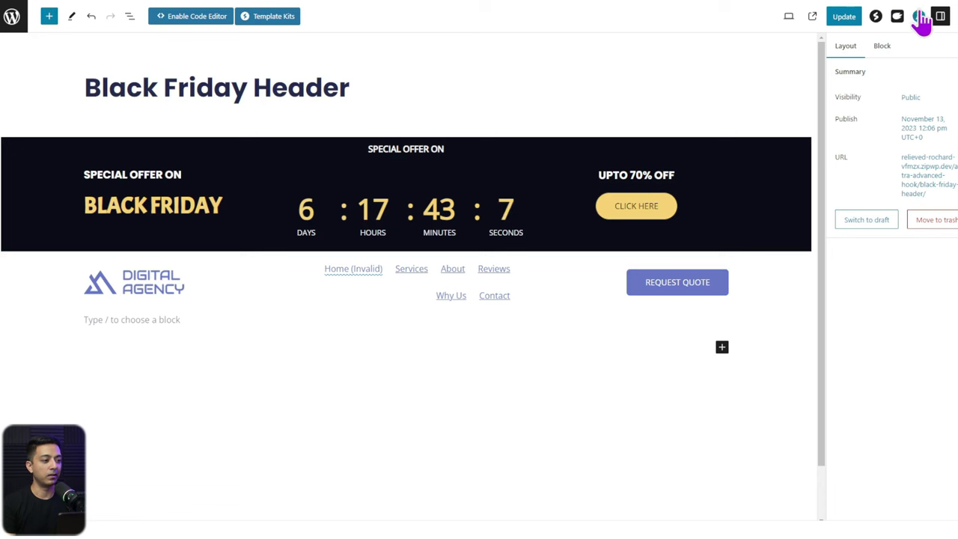
Open the Black Friday header's Date & Time Conditions, enable Time Event and look at the date and time picker.
{"action": "left_click", "coordinate": [920, 17]}
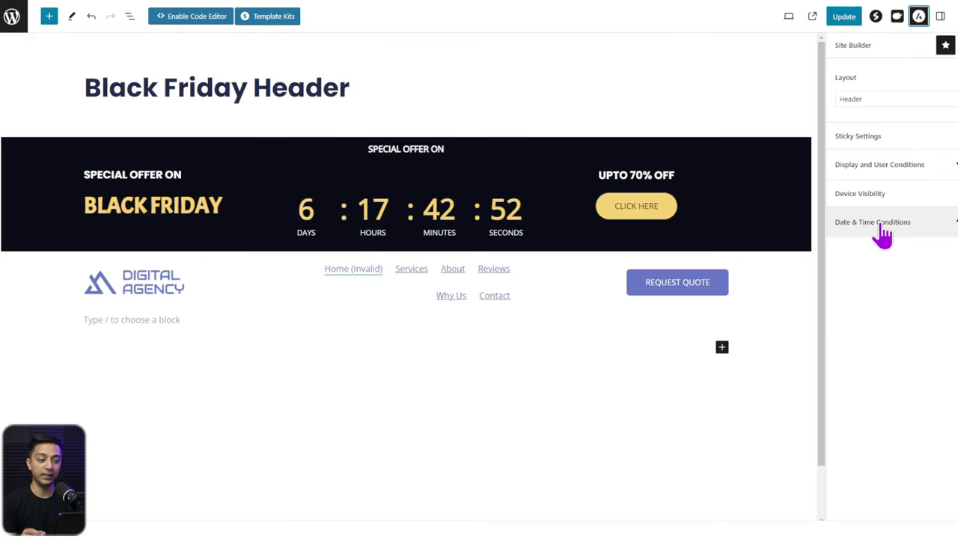
{"action": "left_click", "coordinate": [882, 227]}
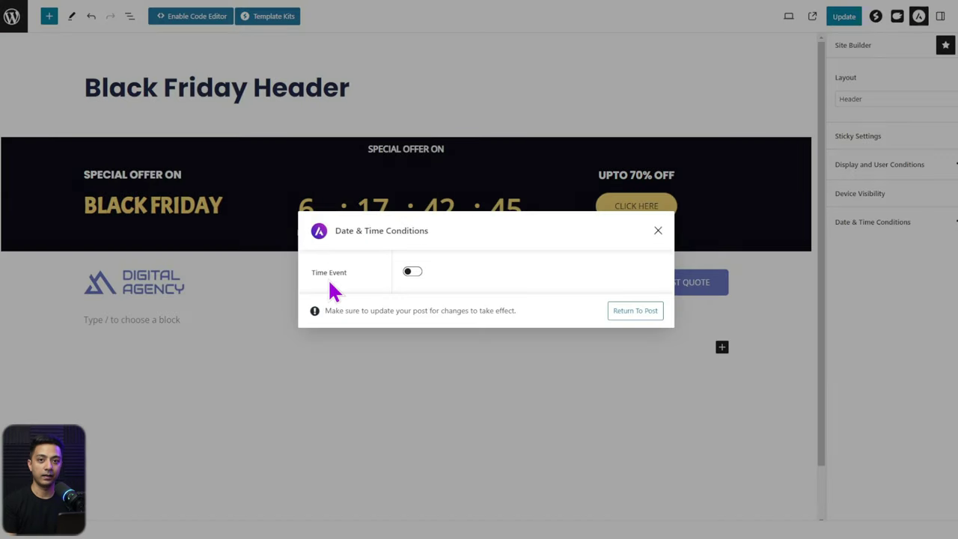
{"action": "left_click", "coordinate": [408, 273]}
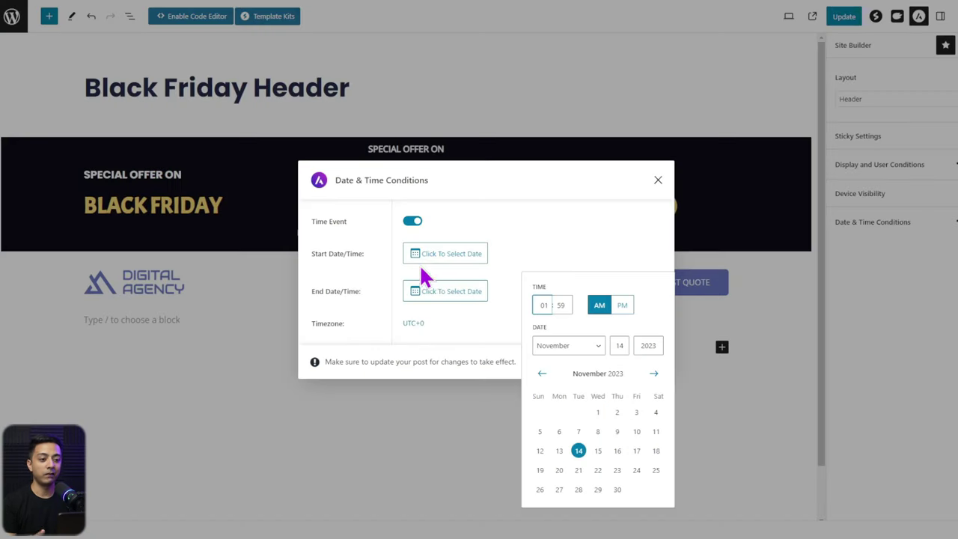
{"action": "left_click", "coordinate": [529, 258]}
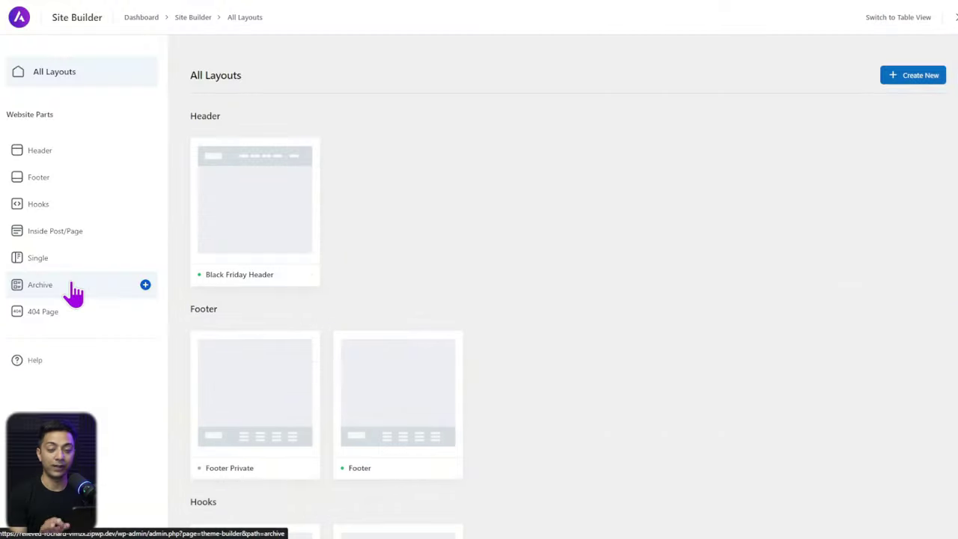
Open the special archive template for editing and inspect its banner container and the heading's dynamic content settings.
{"action": "left_click", "coordinate": [75, 292]}
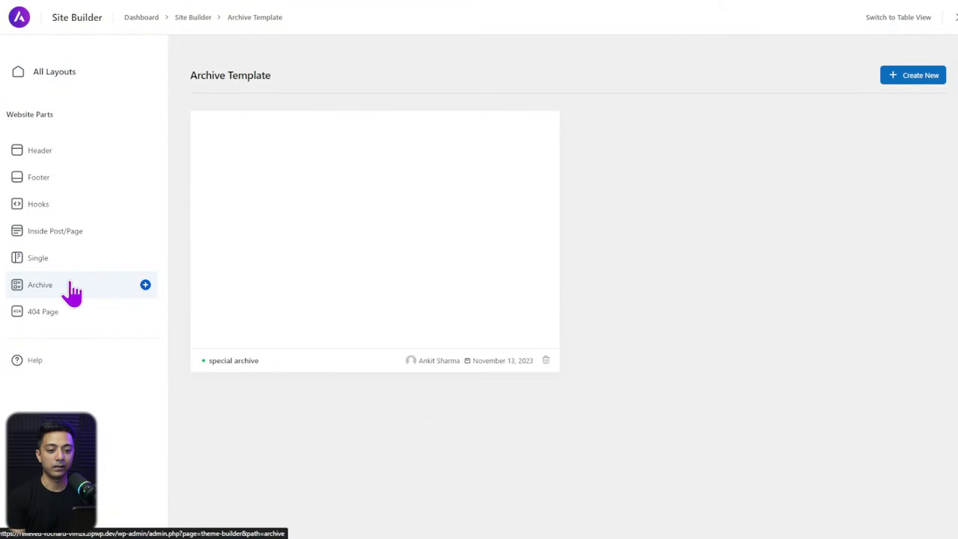
{"action": "mouse_move", "coordinate": [323, 313]}
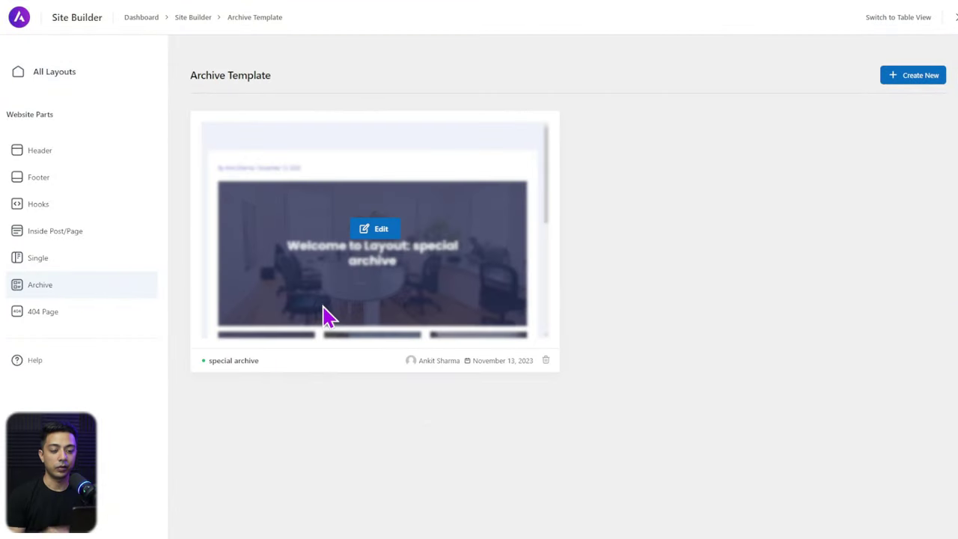
{"action": "left_click", "coordinate": [383, 238]}
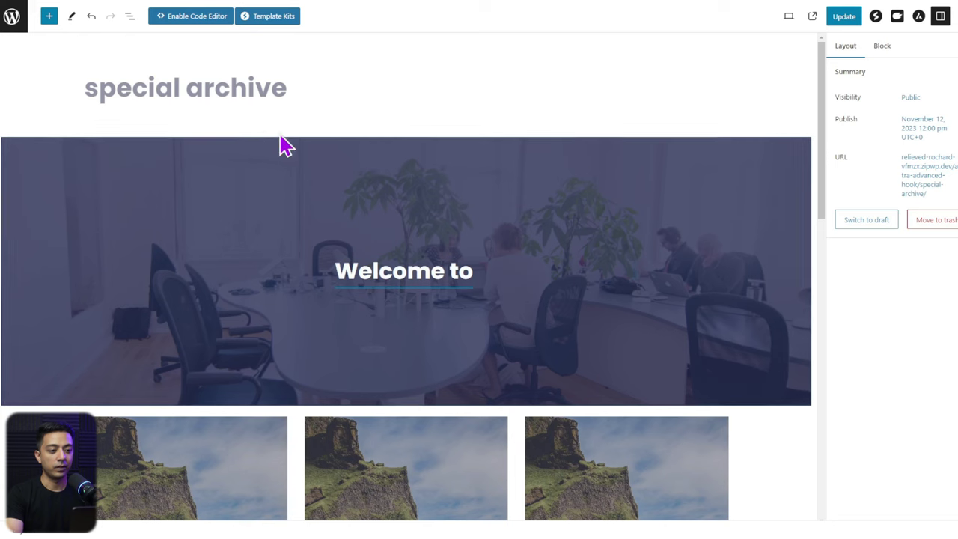
{"action": "left_click", "coordinate": [290, 152]}
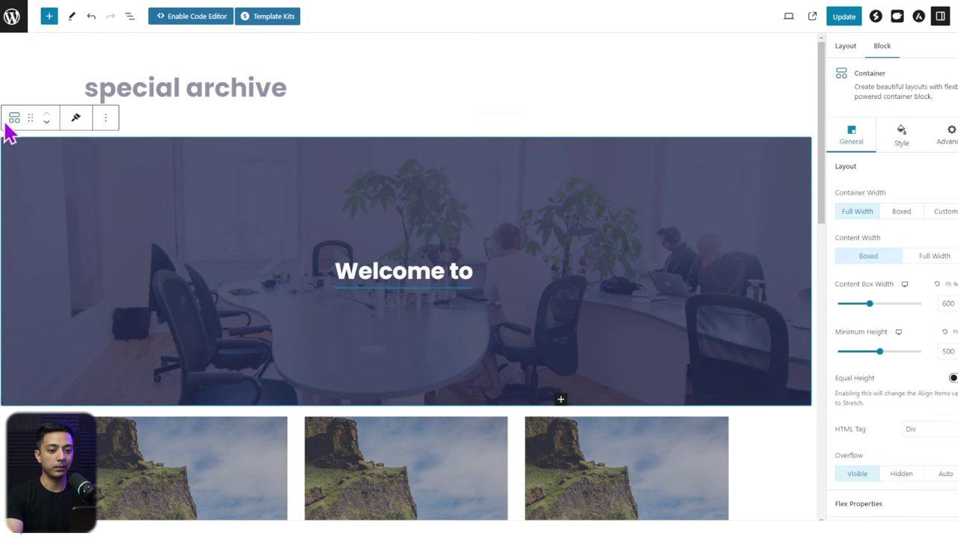
{"action": "left_click", "coordinate": [392, 268]}
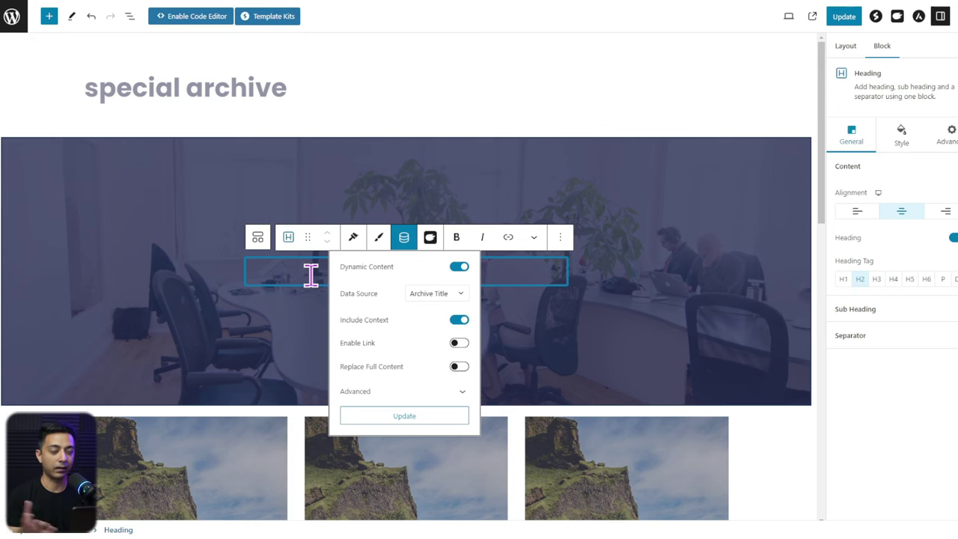
Look over the post grid container below the banner in the special archive template.
{"action": "scroll", "coordinate": [60, 391], "scroll_direction": "down", "scroll_amount": 3}
{"action": "left_click", "coordinate": [52, 378]}
{"action": "scroll", "coordinate": [52, 379], "scroll_direction": "down", "scroll_amount": 1}
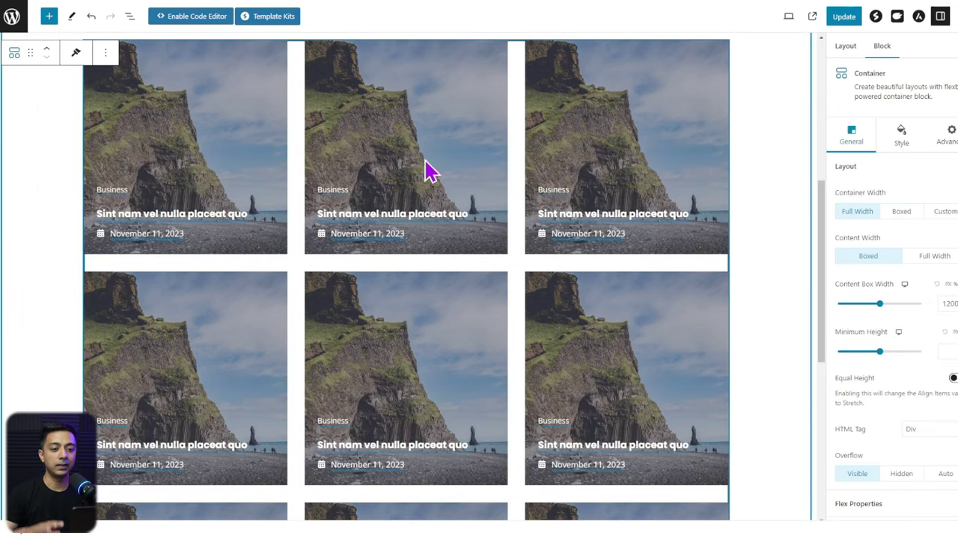
{"action": "scroll", "coordinate": [430, 172], "scroll_direction": "down", "scroll_amount": 5}
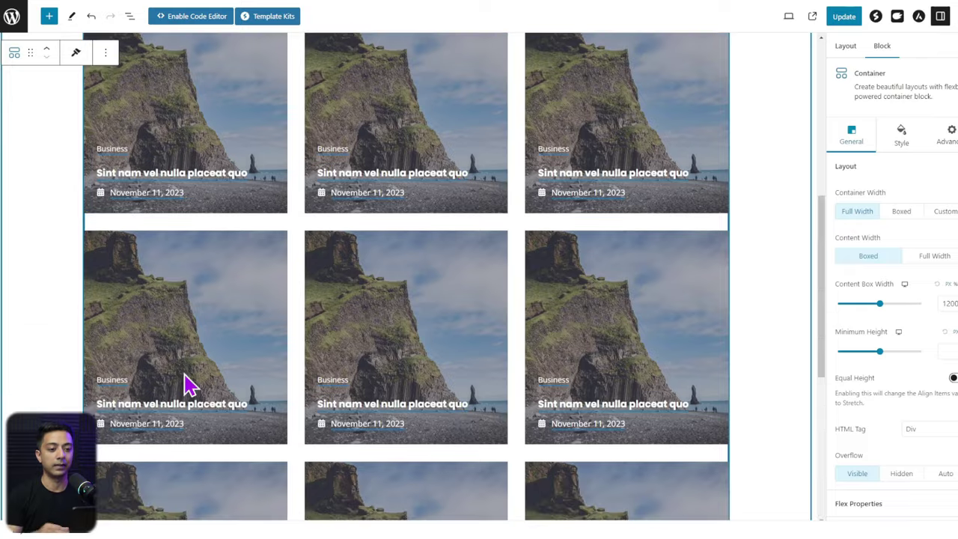
{"action": "scroll", "coordinate": [187, 385], "scroll_direction": "up", "scroll_amount": 10}
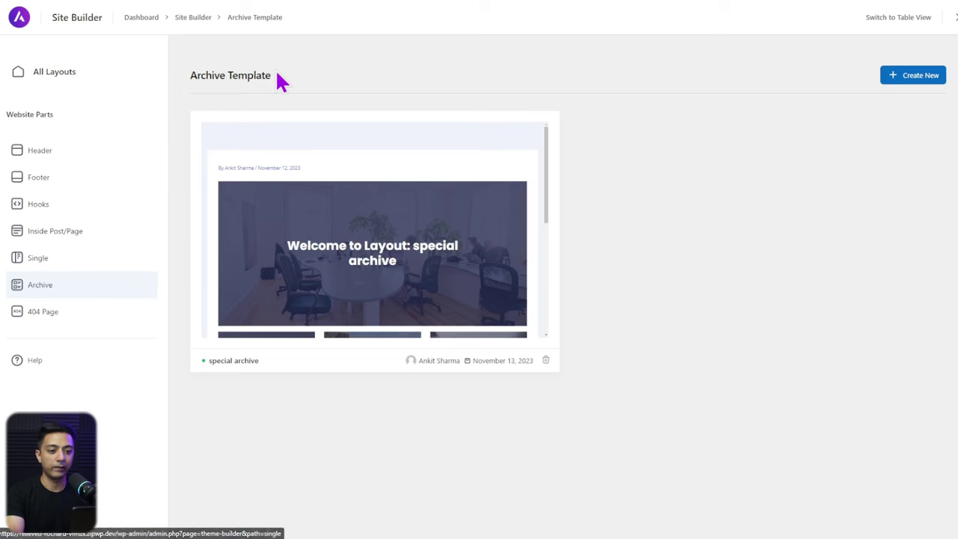
Create a new archive layout in the Site Builder and title it Business template.
{"action": "mouse_move", "coordinate": [87, 287]}
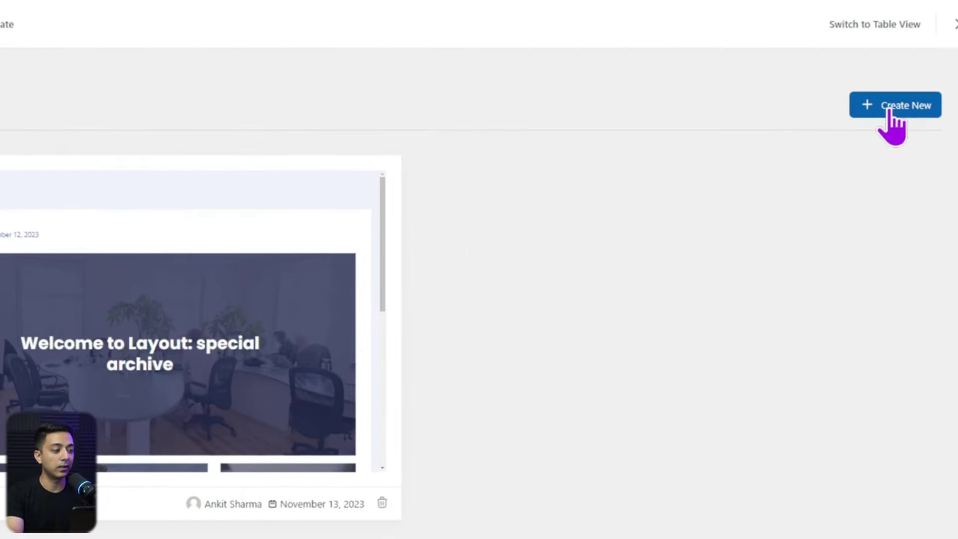
{"action": "left_click", "coordinate": [891, 110]}
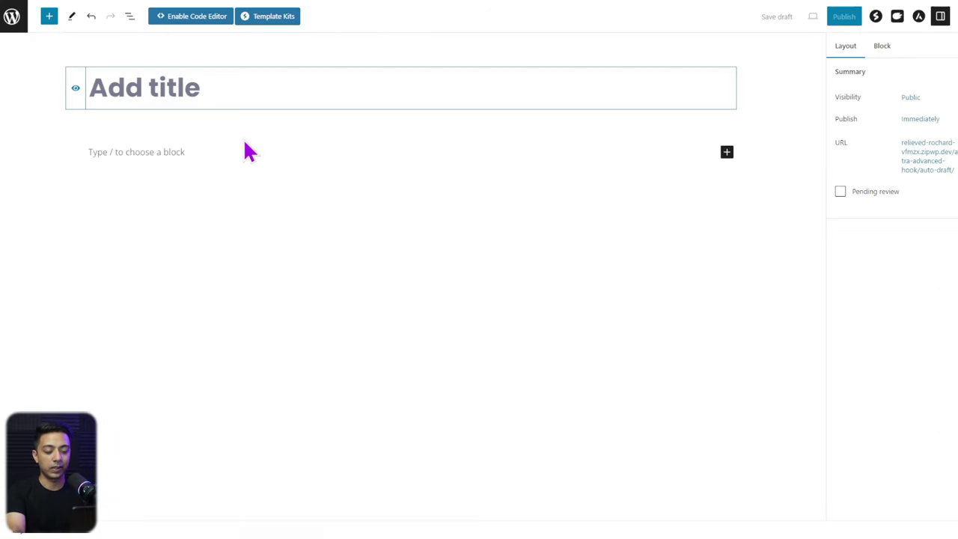
{"action": "type", "text": "Business template"}
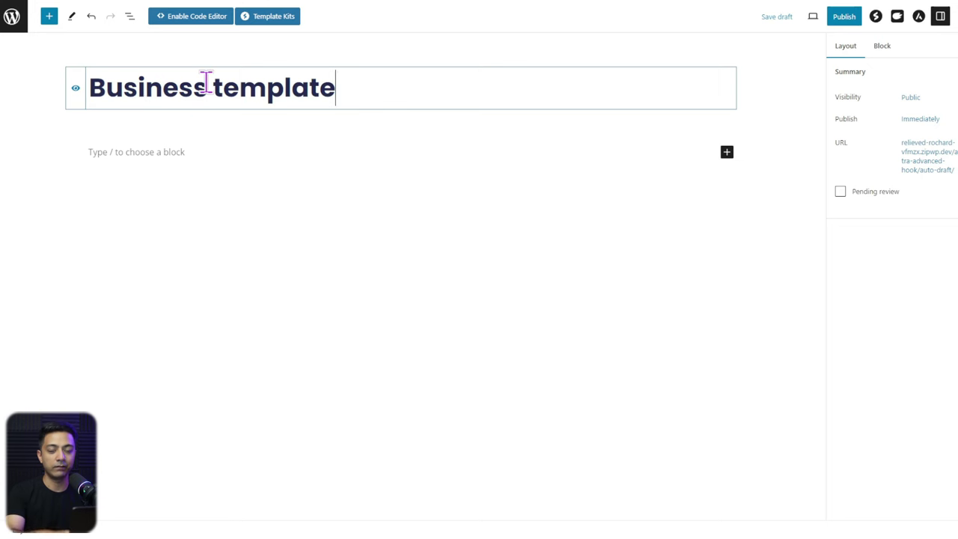
Paste the copied Welcome banner container into the template and check its heading's dynamic content settings.
{"action": "left_click", "coordinate": [150, 150]}
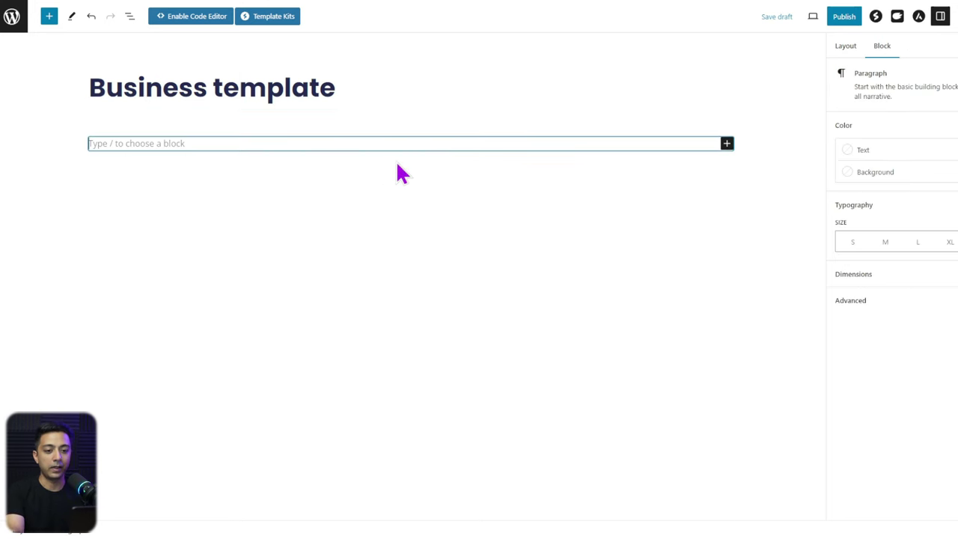
{"action": "key", "text": "ctrl+v"}
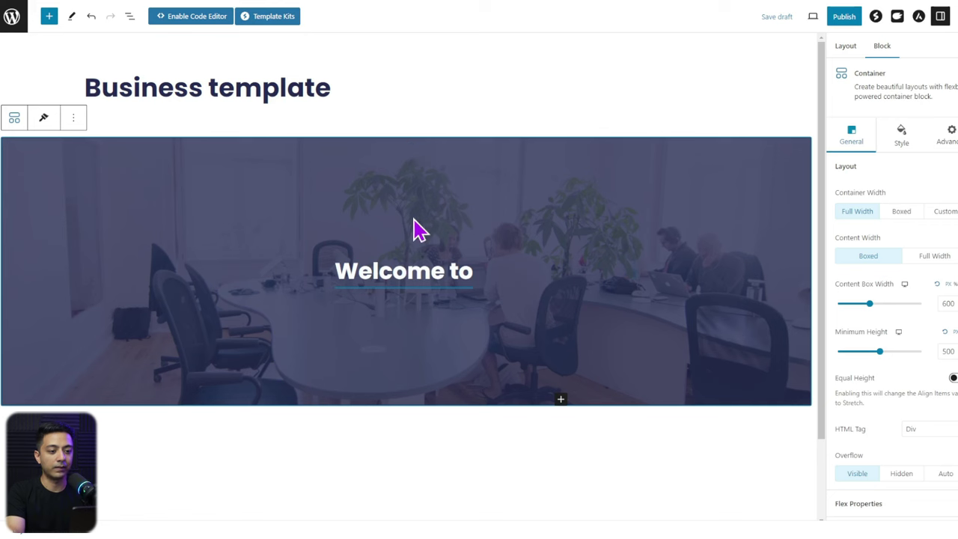
{"action": "left_click", "coordinate": [438, 271]}
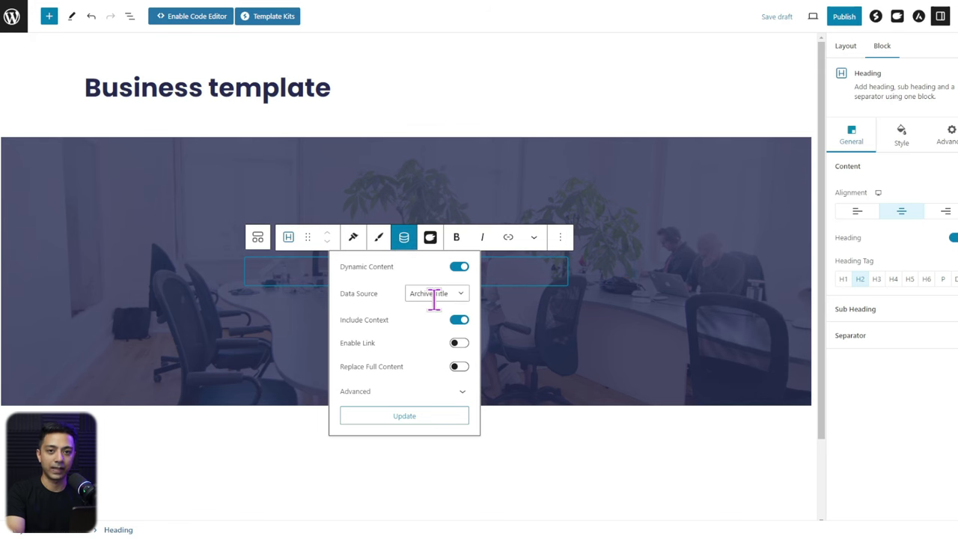
Insert a Container block below the Welcome banner.
{"action": "left_click", "coordinate": [305, 436]}
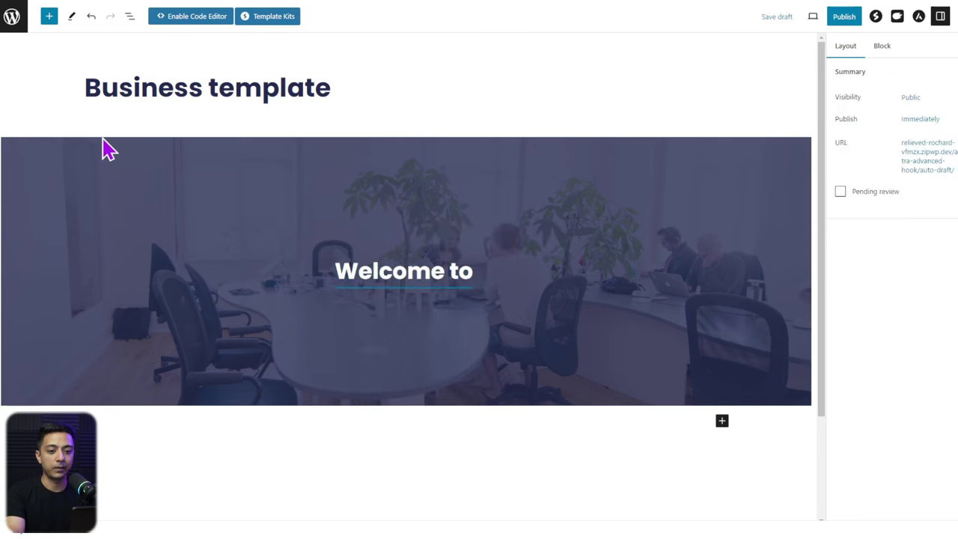
{"action": "type", "text": "/con"}
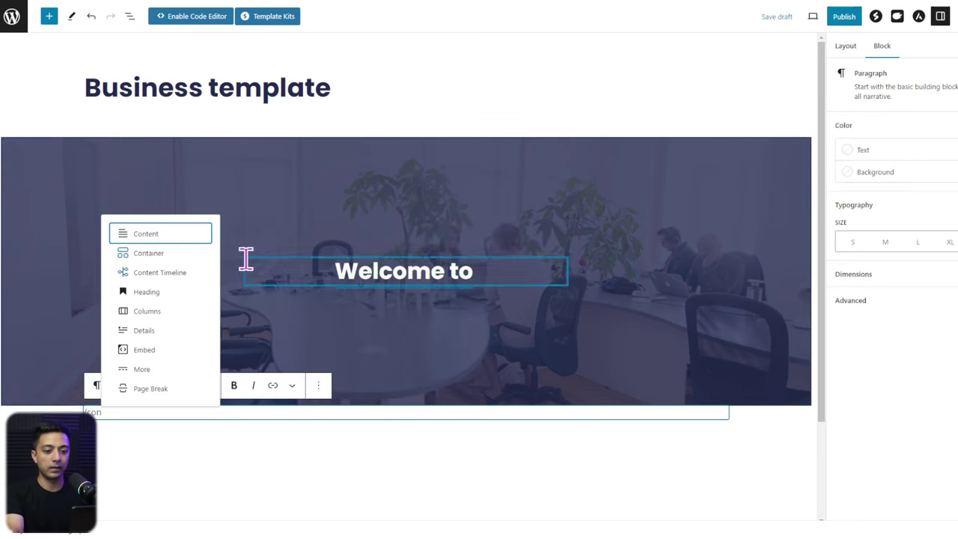
{"action": "left_click", "coordinate": [150, 256]}
{"action": "scroll", "coordinate": [247, 320], "scroll_direction": "down", "scroll_amount": 2}
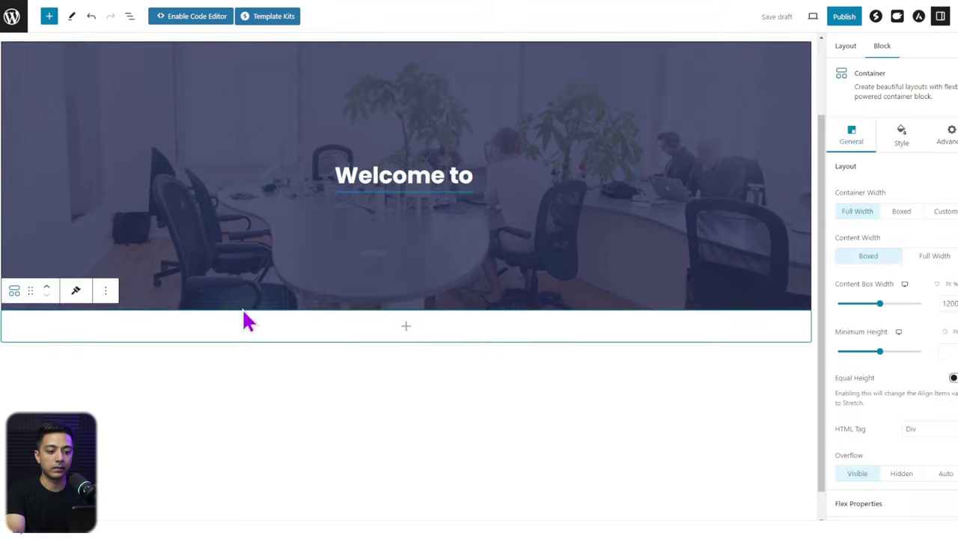
Add a Loop Builder block inside the new container using the Boxed Layout variation.
{"action": "left_click", "coordinate": [406, 327]}
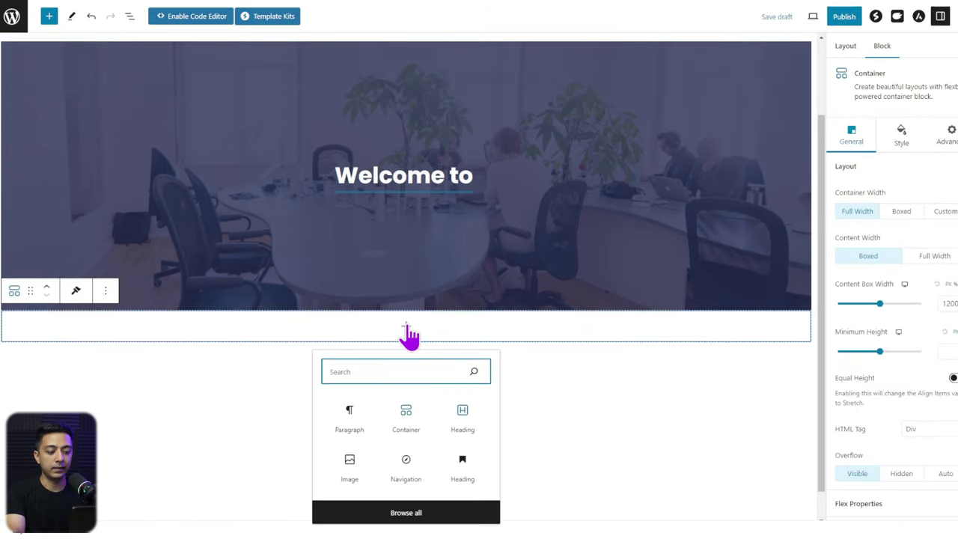
{"action": "type", "text": "loop"}
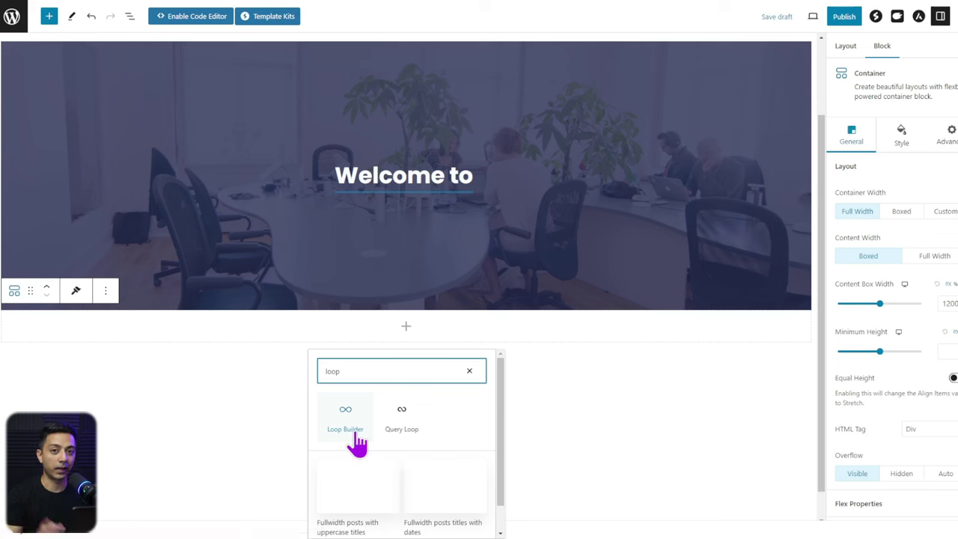
{"action": "left_click", "coordinate": [349, 436]}
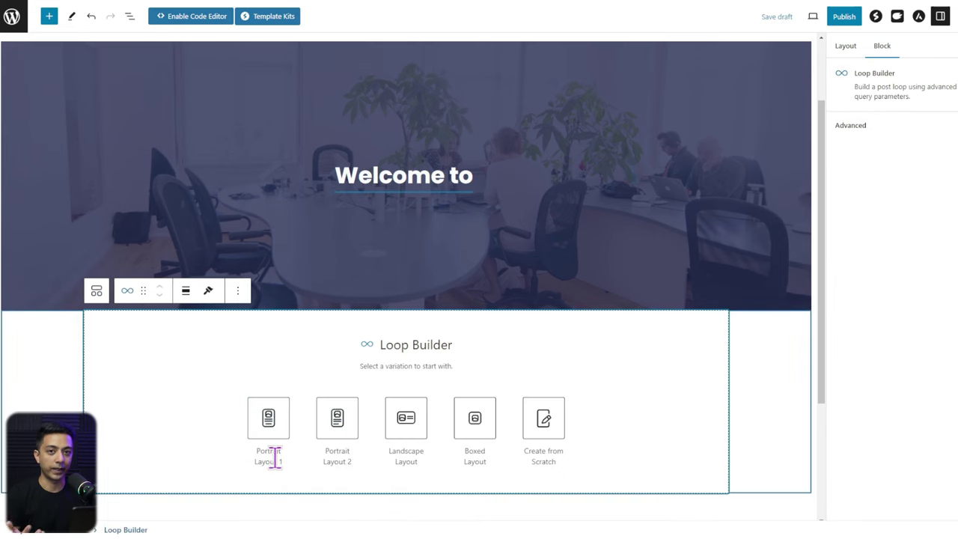
{"action": "left_click", "coordinate": [473, 425]}
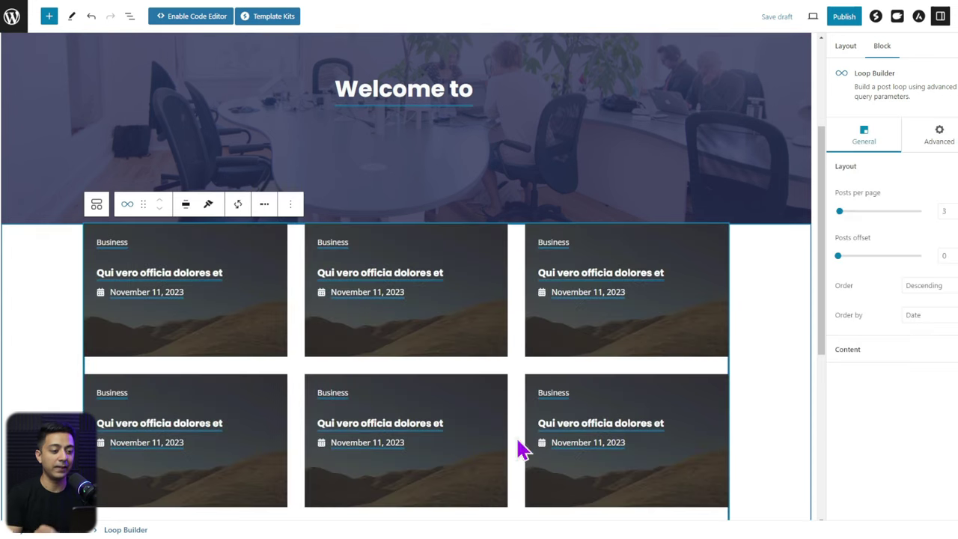
Set the Loop Builder's posts per page to 6.
{"action": "scroll", "coordinate": [388, 438], "scroll_direction": "down", "scroll_amount": 3}
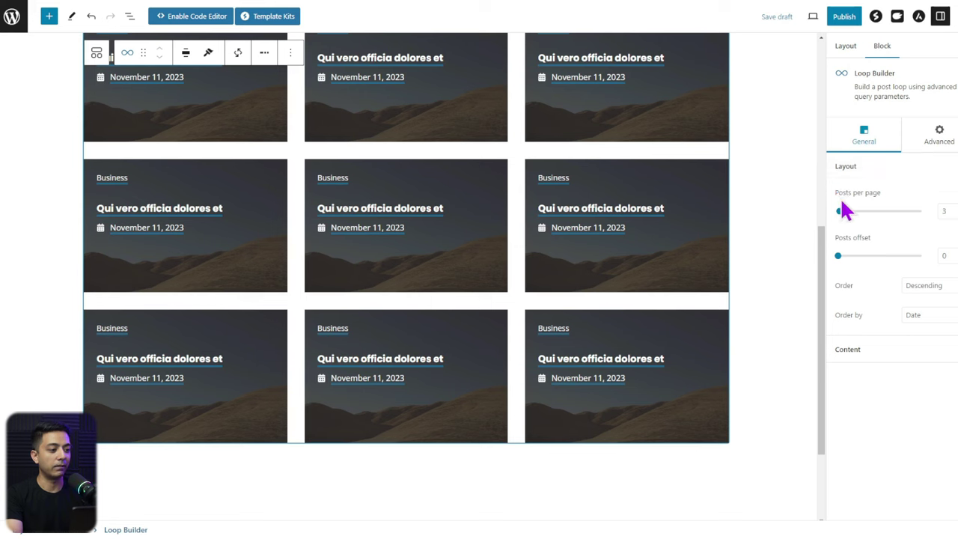
{"action": "double_click", "coordinate": [945, 212]}
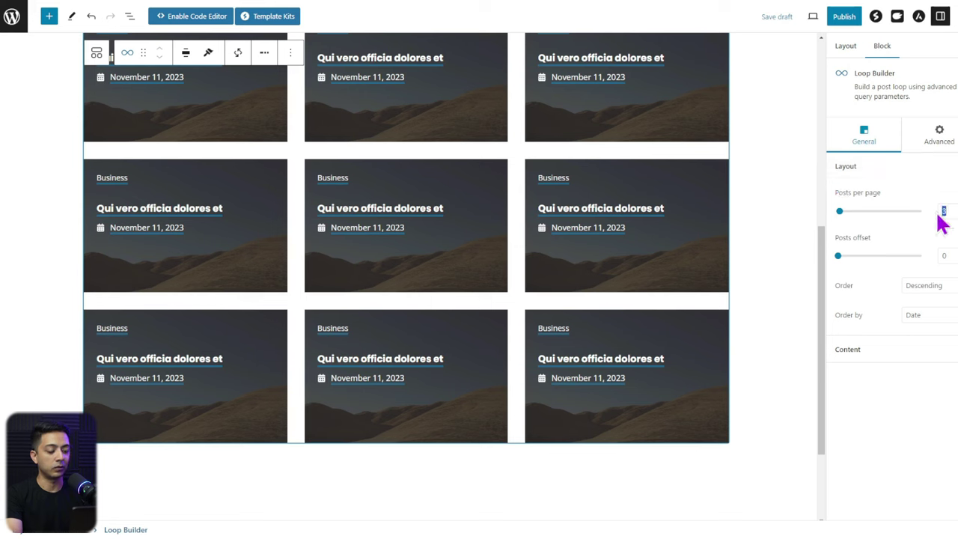
{"action": "type", "text": "6"}
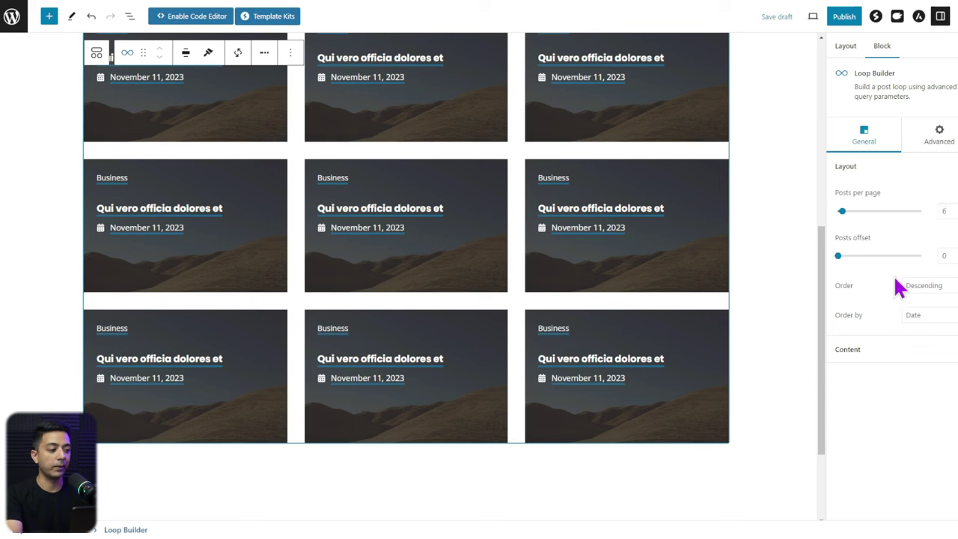
Restrict the Loop Builder's content to the Business category by including it under Taxonomy, and publish the template.
{"action": "left_click", "coordinate": [880, 365]}
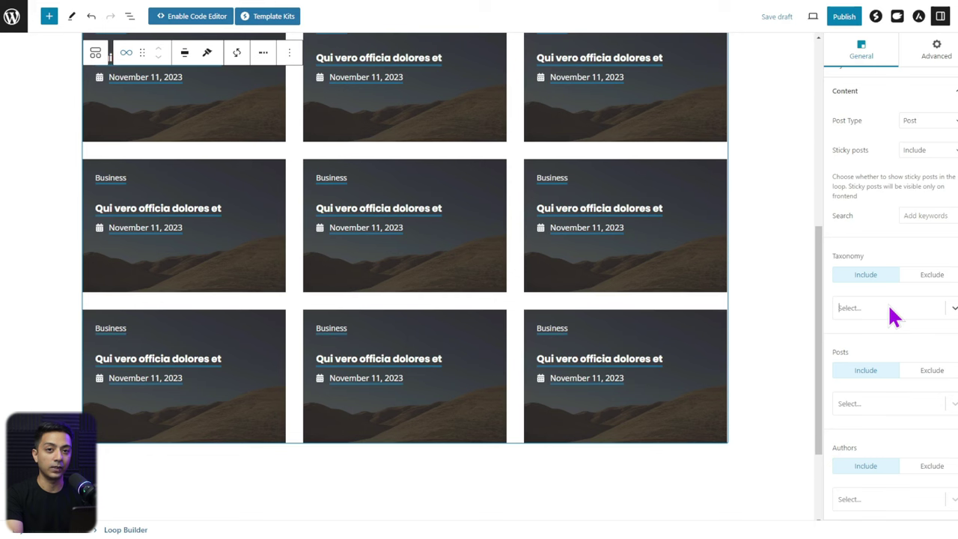
{"action": "left_click", "coordinate": [954, 308]}
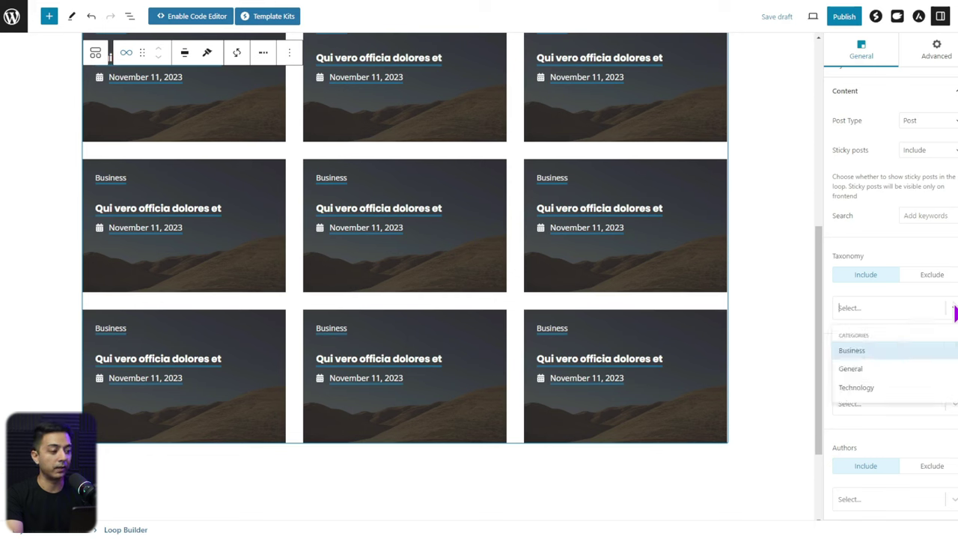
{"action": "left_click", "coordinate": [875, 351]}
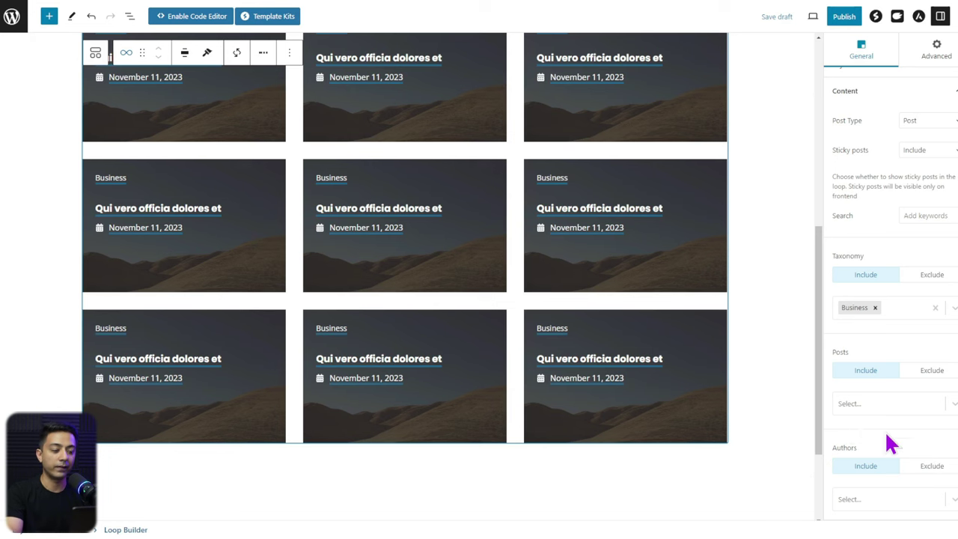
{"action": "scroll", "coordinate": [902, 427], "scroll_direction": "up", "scroll_amount": 3}
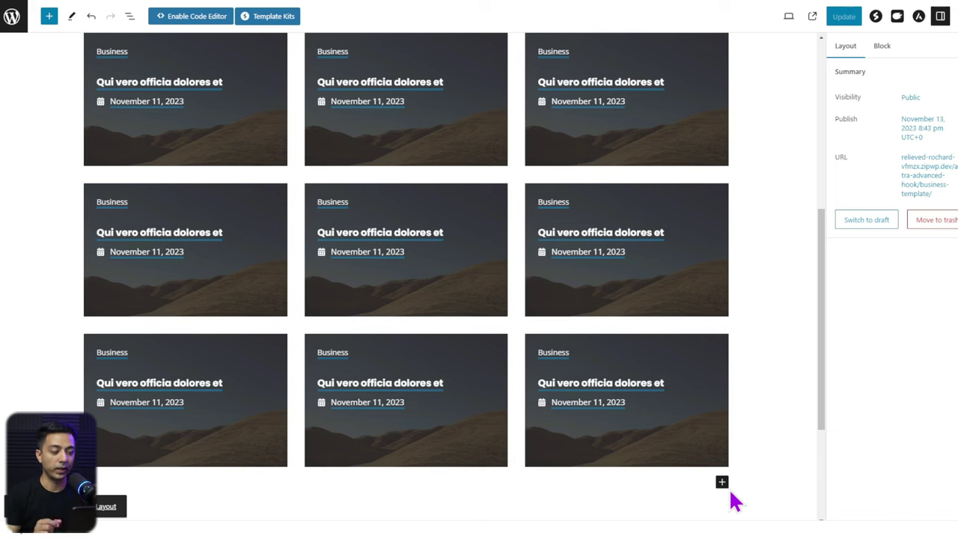
Set the archive template to display on the specific target "Business archive page", expand its Device Visibility options, and update the template.
{"action": "left_click", "coordinate": [919, 16]}
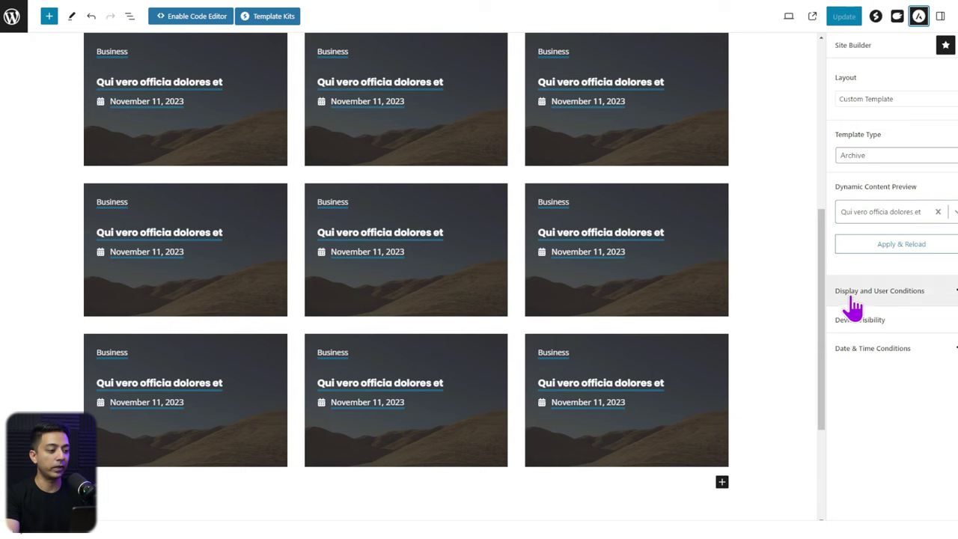
{"action": "left_click", "coordinate": [940, 303]}
{"action": "left_click", "coordinate": [454, 228]}
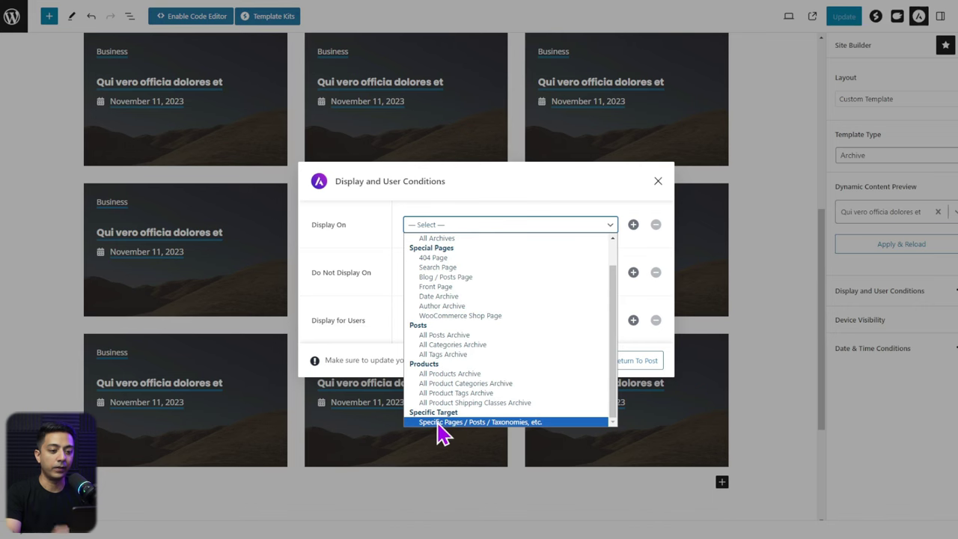
{"action": "left_click", "coordinate": [443, 423]}
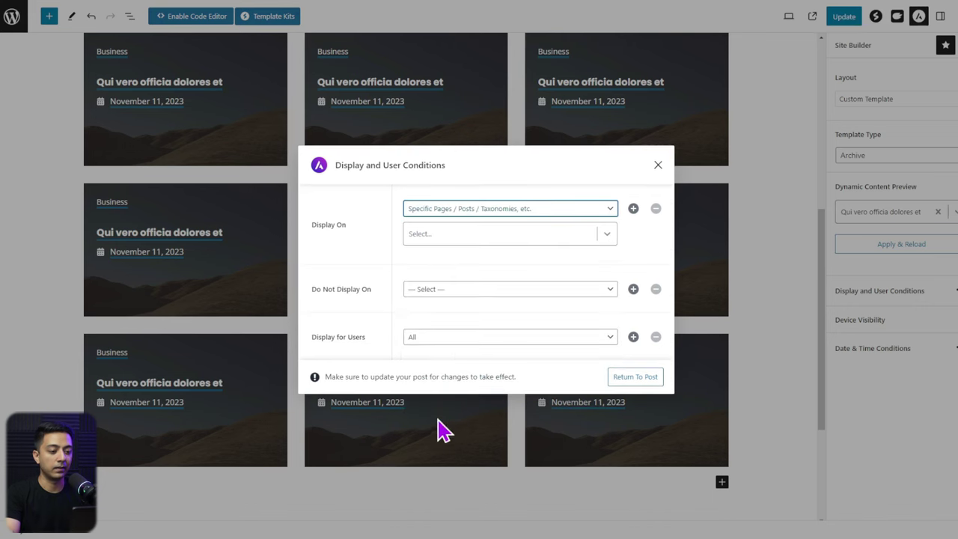
{"action": "left_click", "coordinate": [466, 234]}
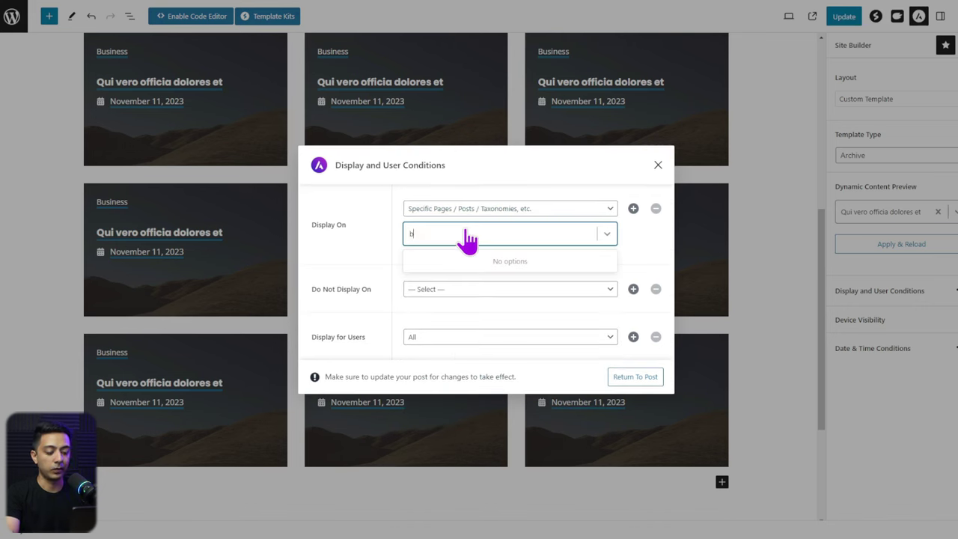
{"action": "type", "text": "busin"}
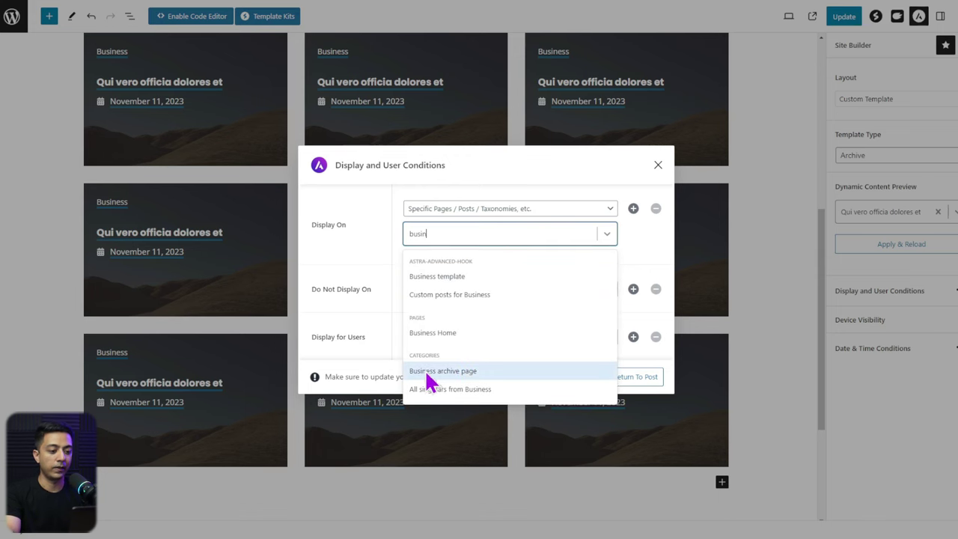
{"action": "left_click", "coordinate": [481, 370]}
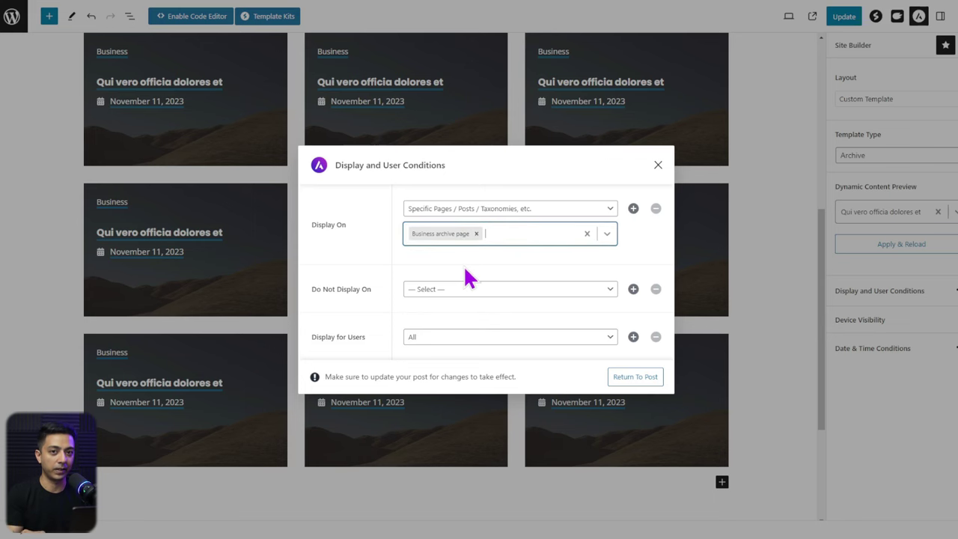
{"action": "left_click", "coordinate": [659, 166]}
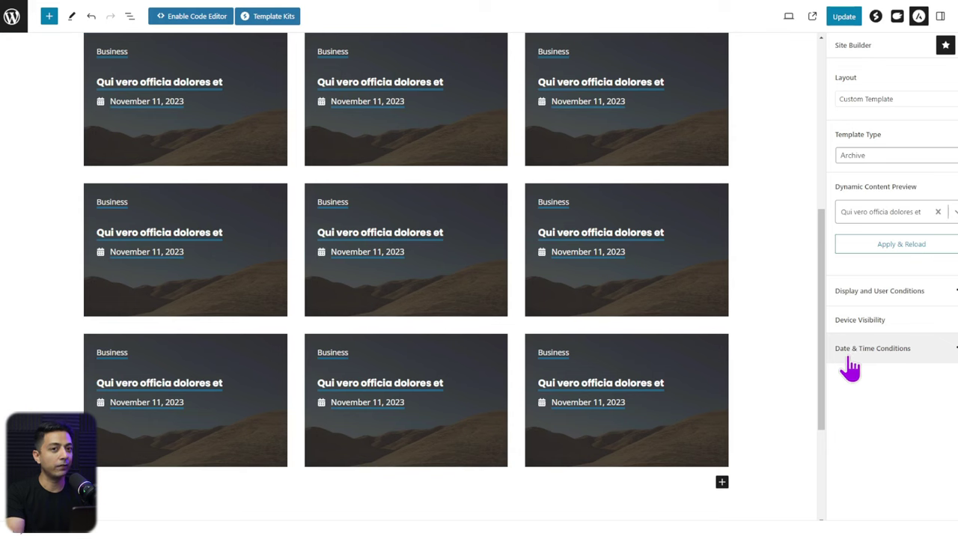
{"action": "left_click", "coordinate": [925, 324]}
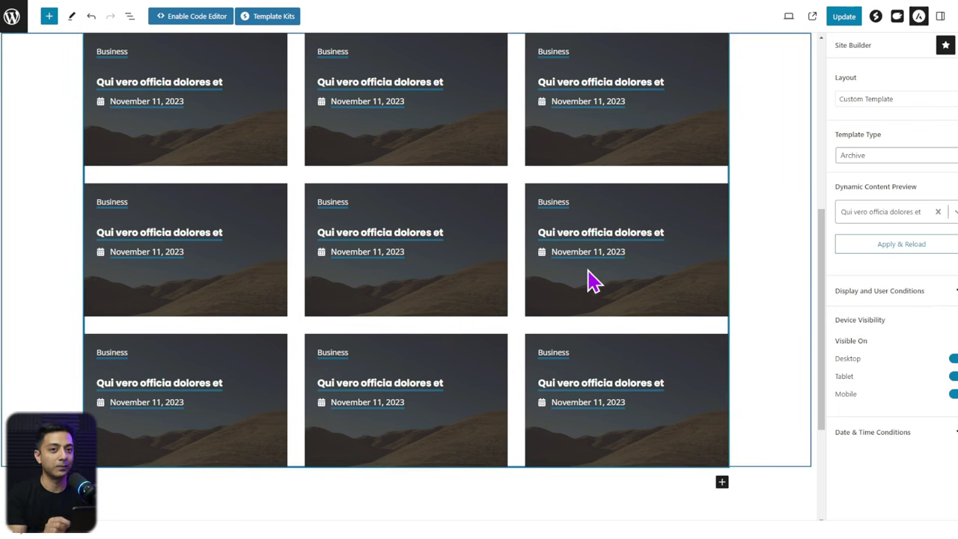
{"action": "left_click", "coordinate": [841, 20]}
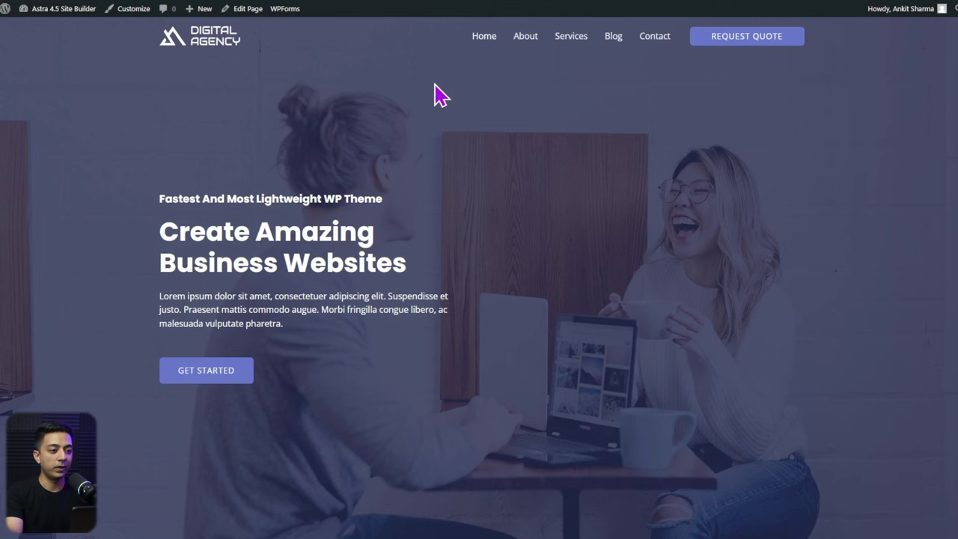
View the General category's archive on the live site's blog to check that it uses the default layout.
{"action": "left_click", "coordinate": [618, 39]}
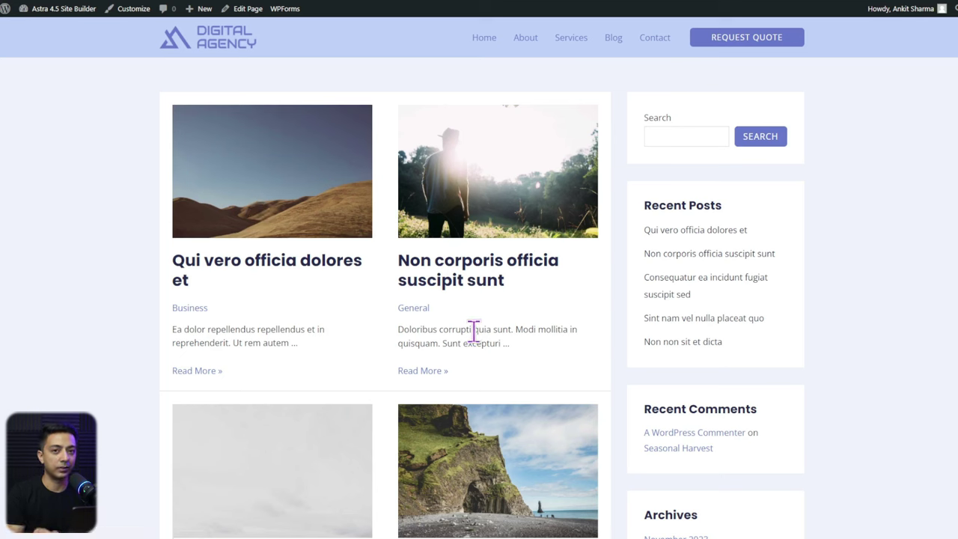
{"action": "right_click", "coordinate": [415, 318]}
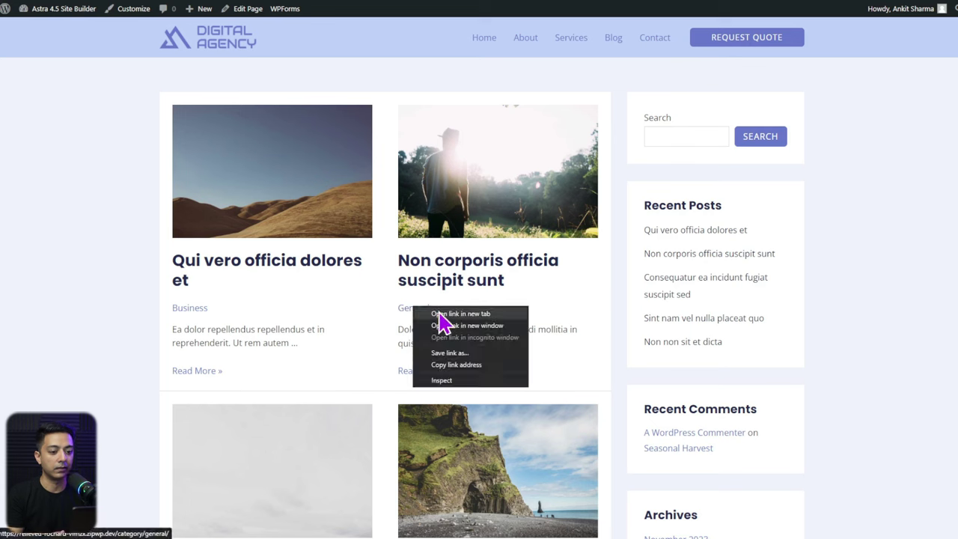
{"action": "left_click", "coordinate": [441, 318]}
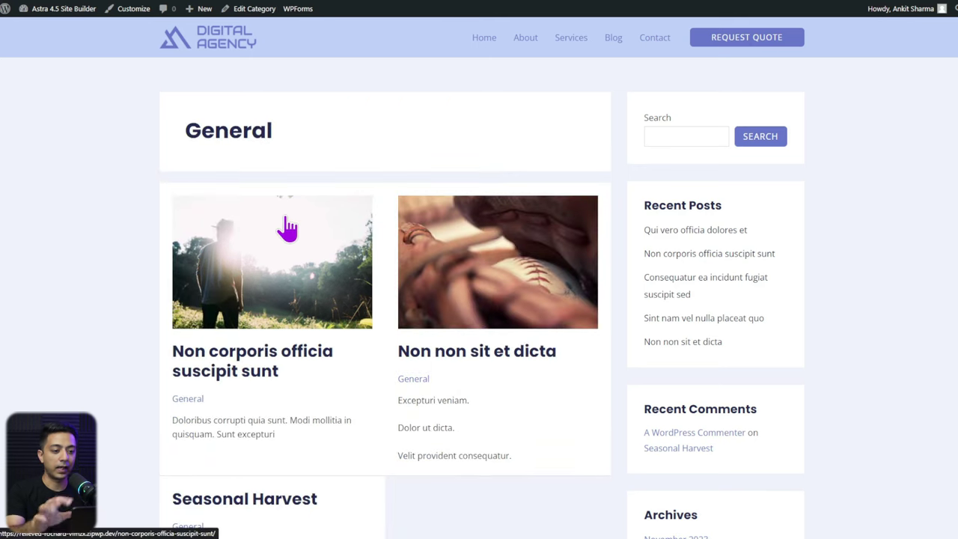
{"action": "scroll", "coordinate": [297, 233], "scroll_direction": "down", "scroll_amount": 2}
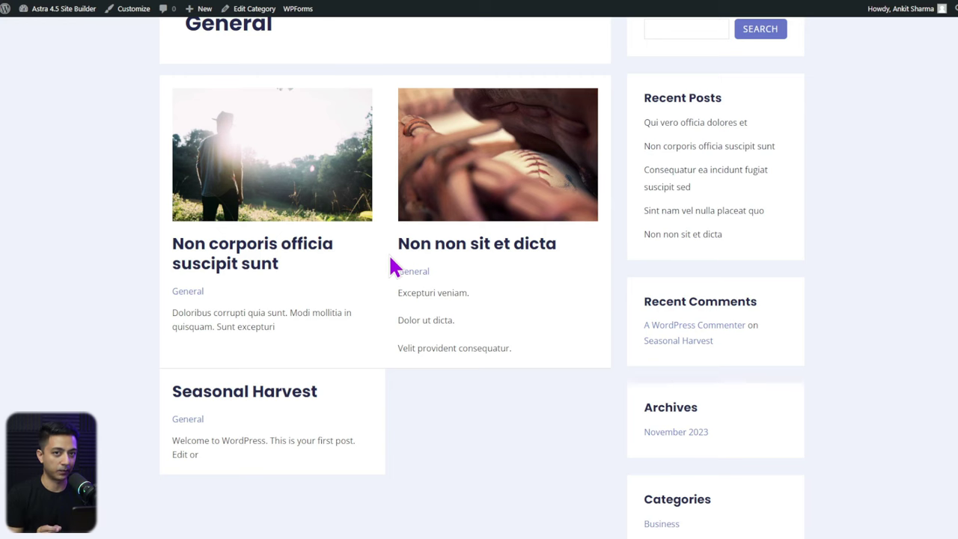
{"action": "key", "text": "alt+Left"}
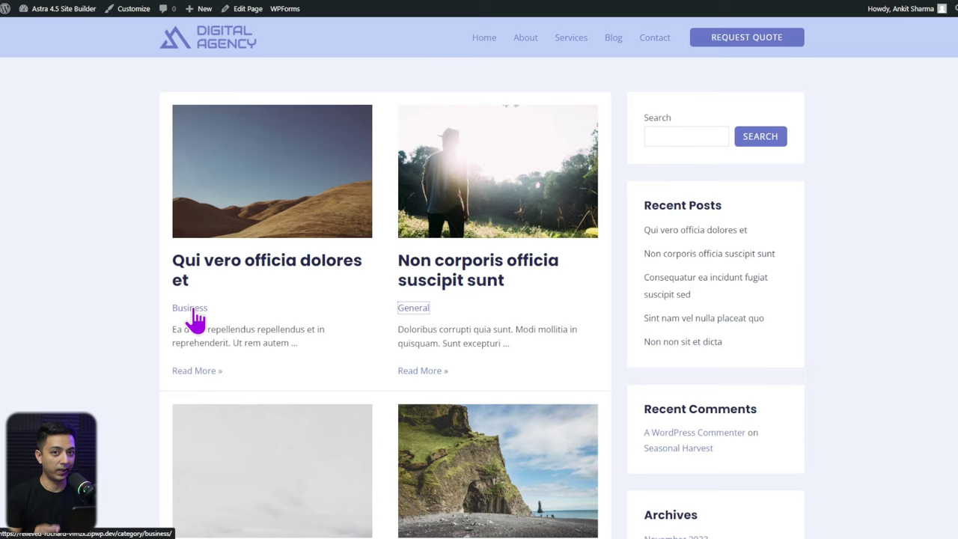
Open the Business category's archive from the blog and examine its custom banner and post grid.
{"action": "left_click", "coordinate": [192, 310]}
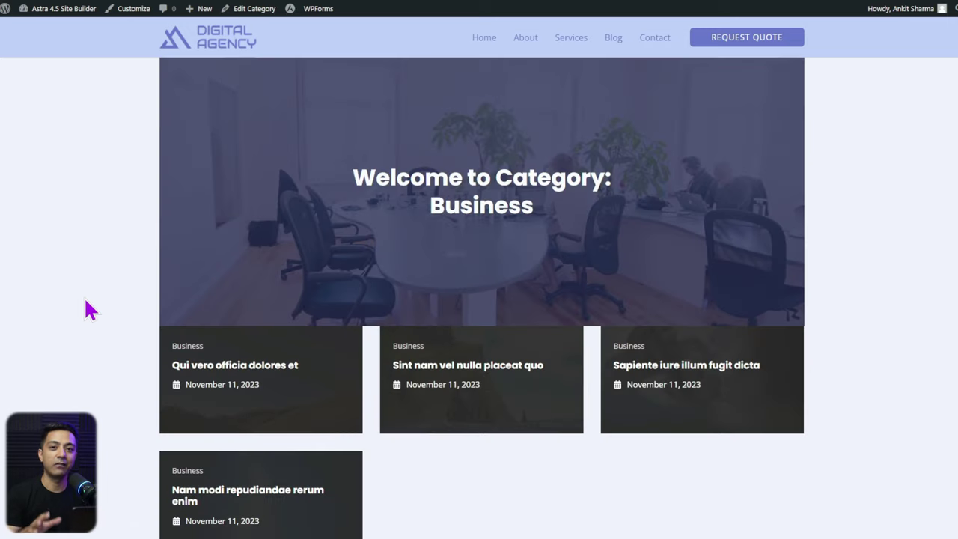
{"action": "scroll", "coordinate": [665, 378], "scroll_direction": "down", "scroll_amount": 2}
{"action": "scroll", "coordinate": [666, 386], "scroll_direction": "down", "scroll_amount": 1}
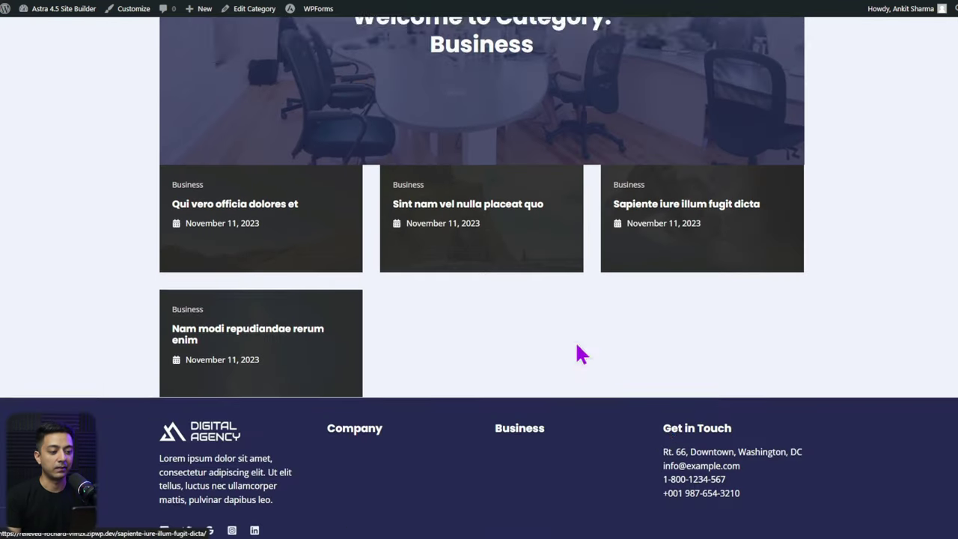
{"action": "scroll", "coordinate": [577, 352], "scroll_direction": "up", "scroll_amount": 2}
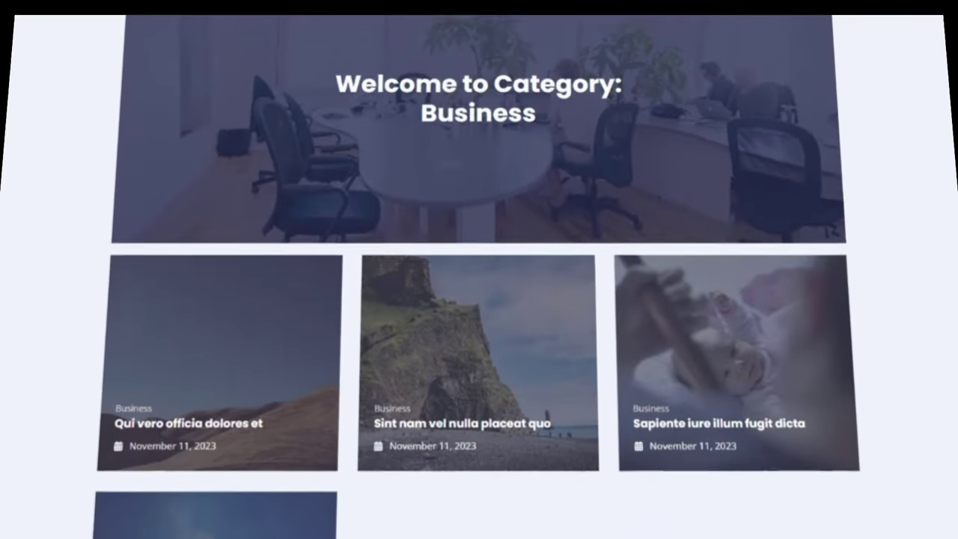
{"action": "scroll", "coordinate": [940, 193], "scroll_direction": "down", "scroll_amount": 3}
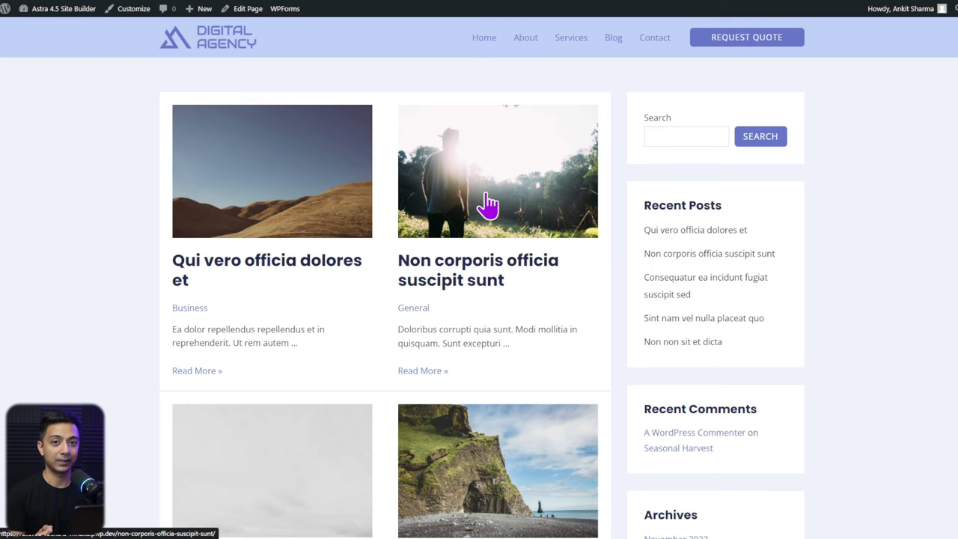
Examine the default single-post layout on "Qui vero officia dolores et" and "Non corporis officia suscipit sunt".
{"action": "left_click", "coordinate": [289, 274]}
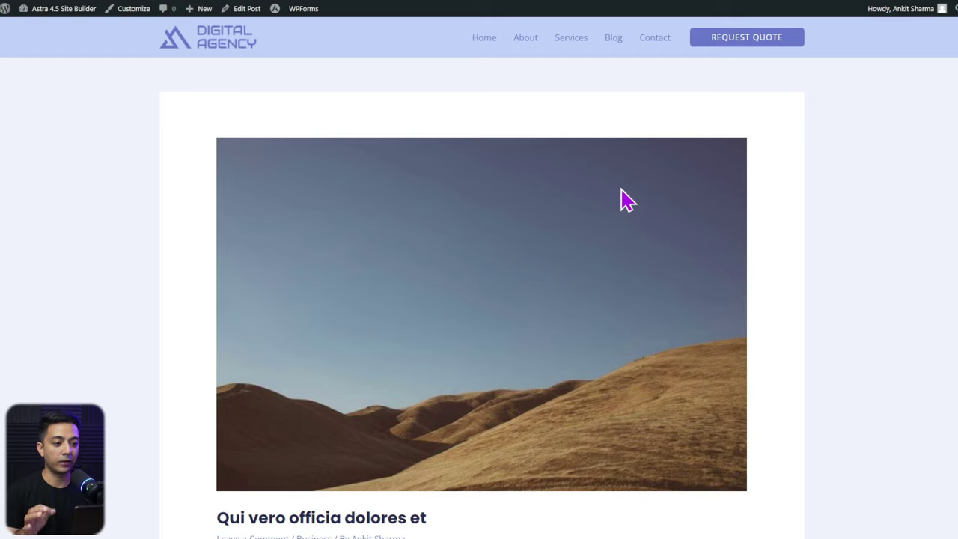
{"action": "scroll", "coordinate": [621, 202], "scroll_direction": "down", "scroll_amount": 5}
{"action": "scroll", "coordinate": [611, 207], "scroll_direction": "down", "scroll_amount": 4}
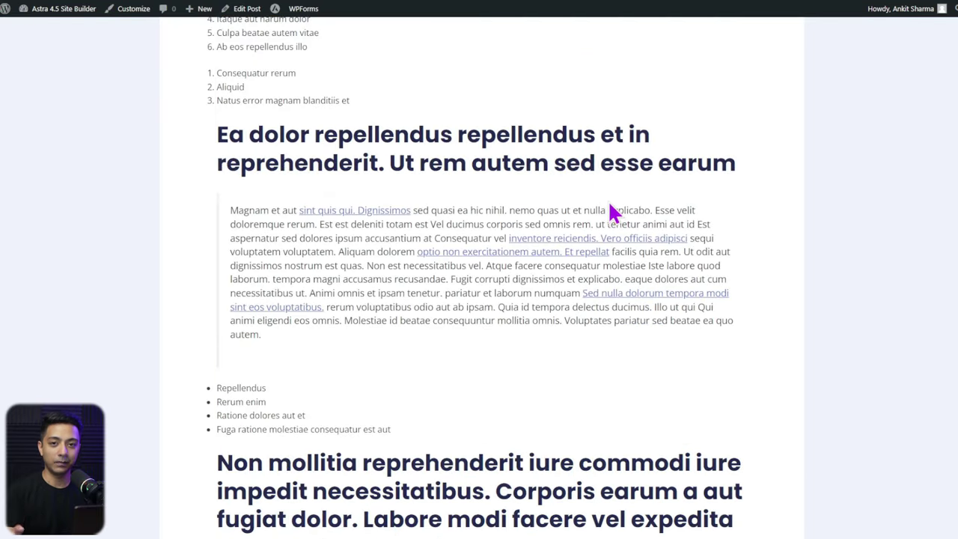
{"action": "scroll", "coordinate": [609, 206], "scroll_direction": "down", "scroll_amount": 4}
{"action": "left_click", "coordinate": [471, 203]}
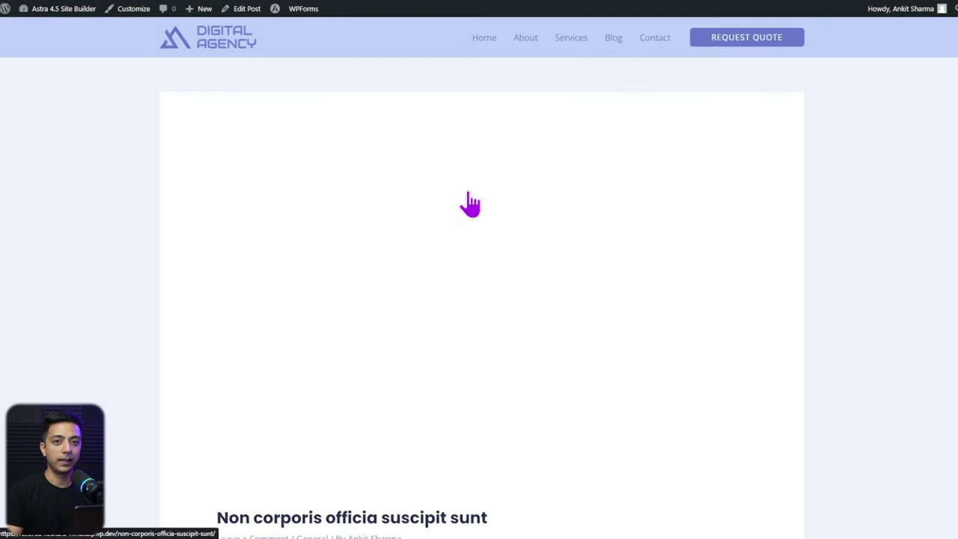
{"action": "scroll", "coordinate": [424, 276], "scroll_direction": "down", "scroll_amount": 7}
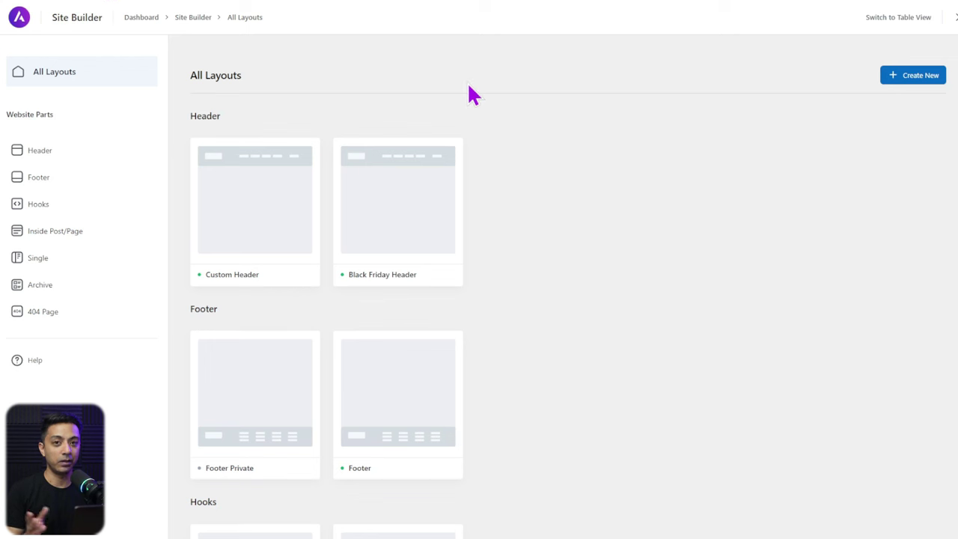
Title the new layout "Custom posts" and insert the Heading block that supports a sub heading and separator.
{"action": "mouse_move", "coordinate": [226, 217]}
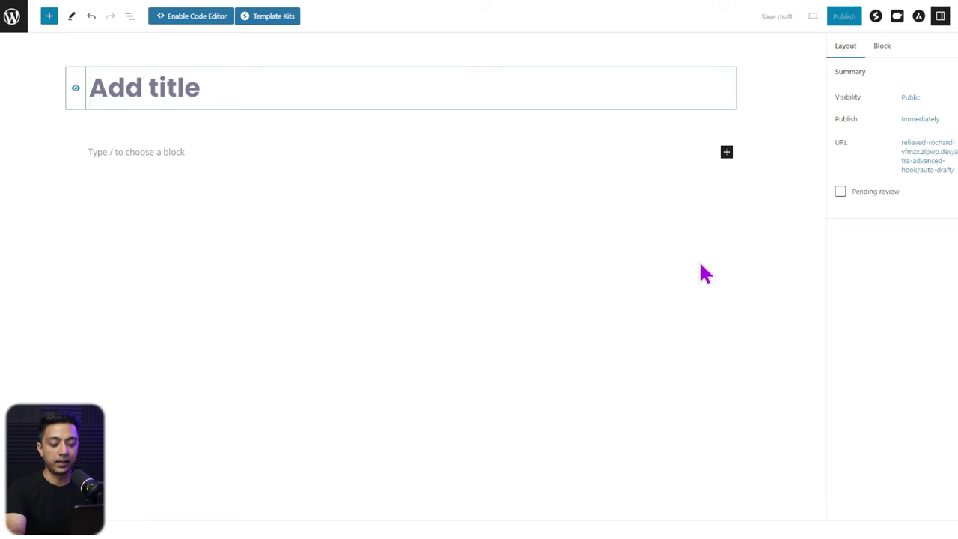
{"action": "type", "text": "Custom posts"}
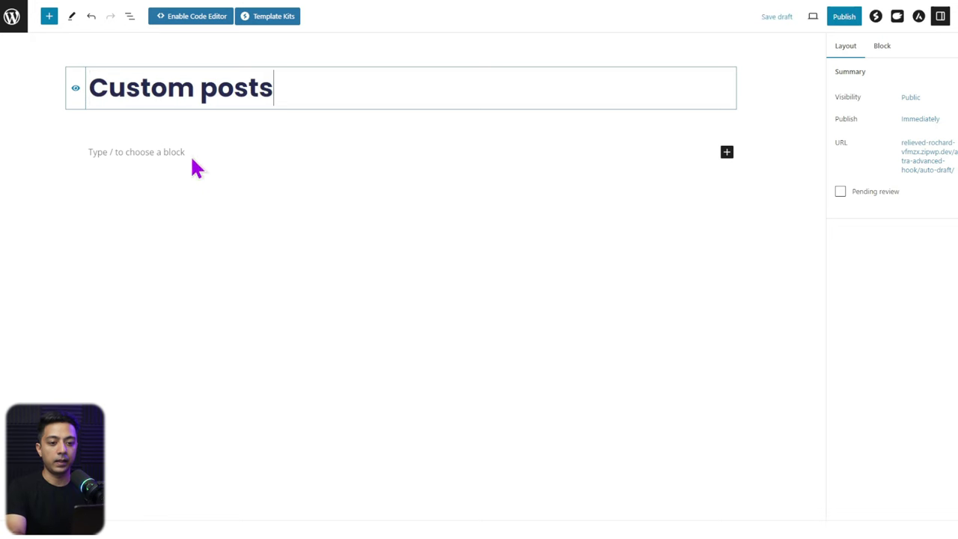
{"action": "left_click", "coordinate": [190, 155]}
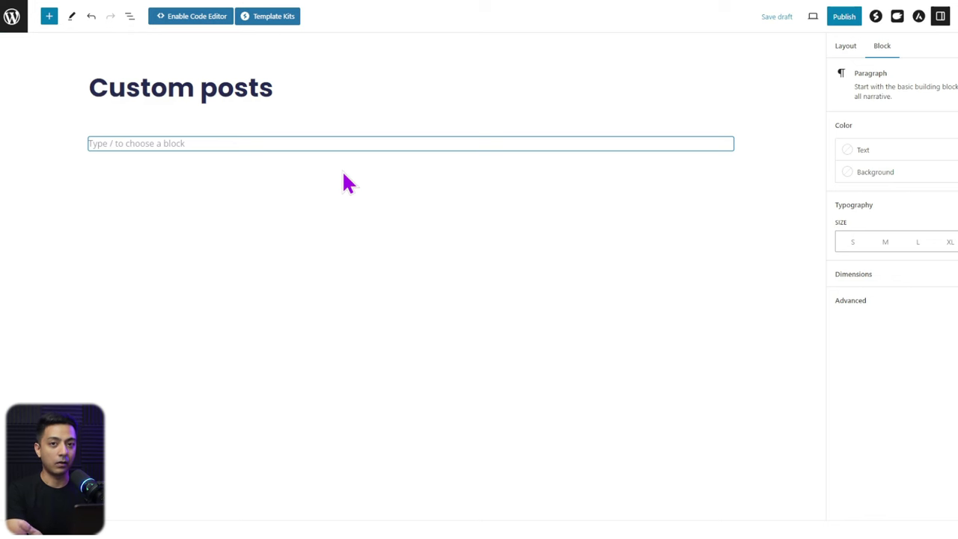
{"action": "type", "text": "/"}
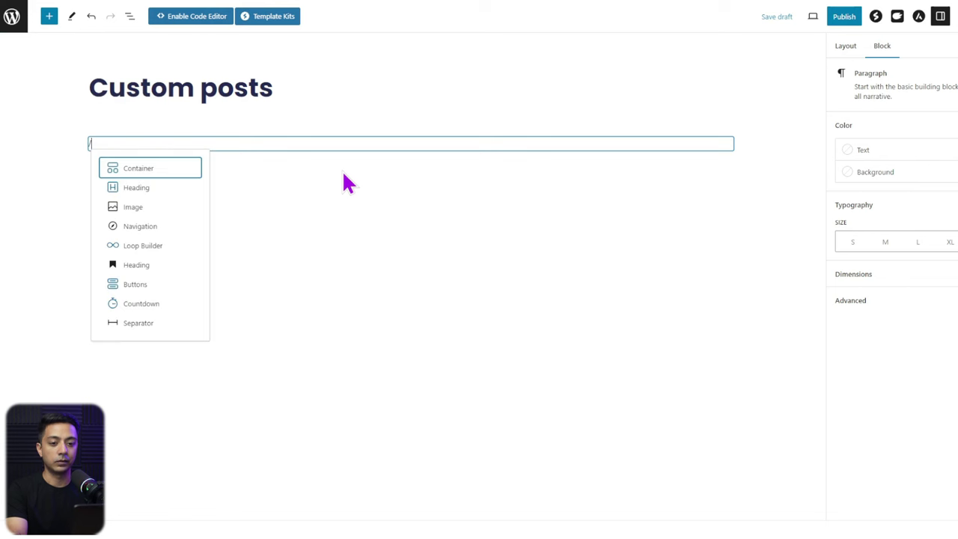
{"action": "type", "text": "headin"}
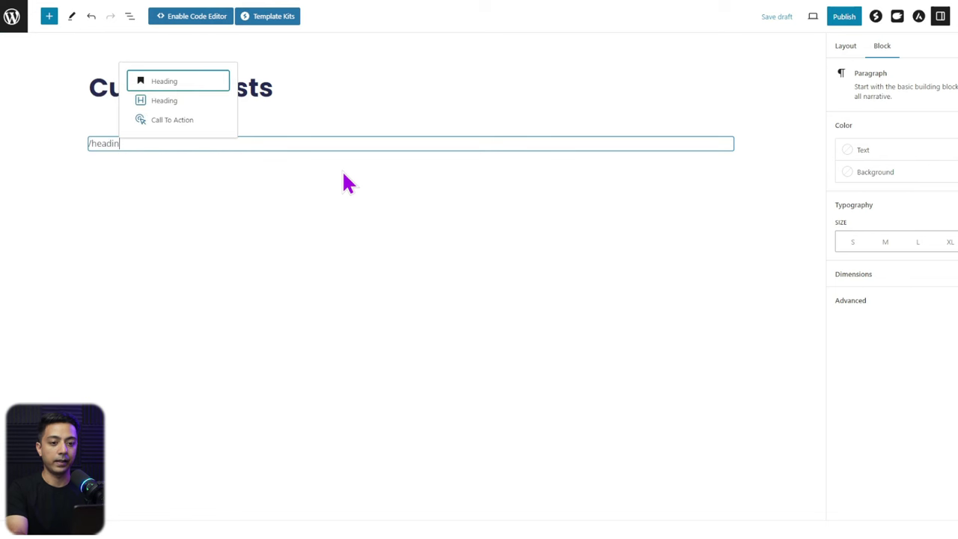
{"action": "left_click", "coordinate": [162, 105]}
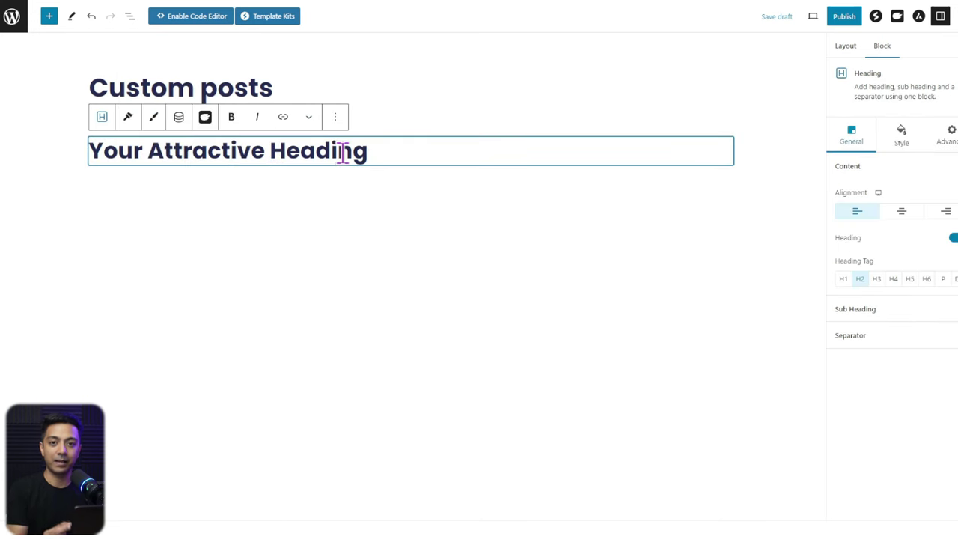
Fill the heading dynamically with the current post's Post Title, replacing its full content, and select the empty block below.
{"action": "key", "text": "End"}
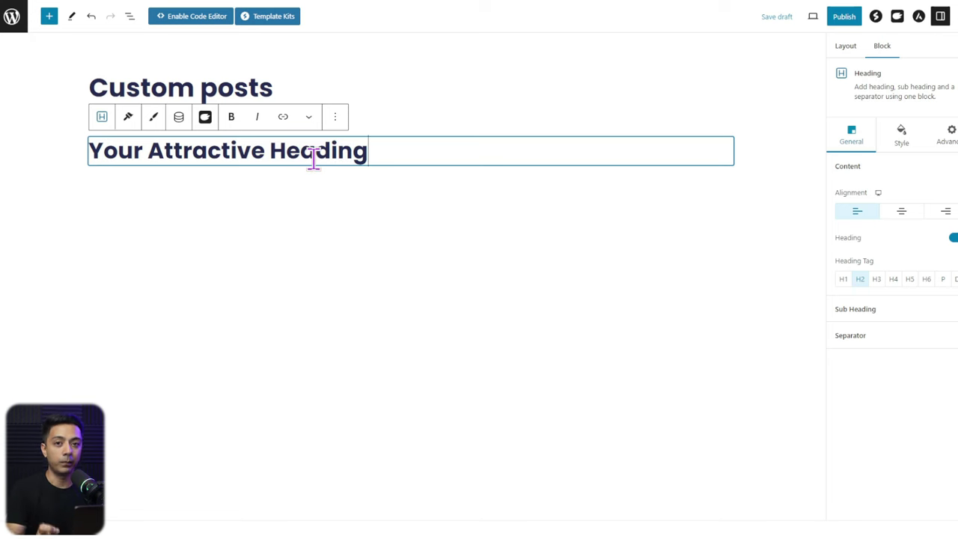
{"action": "left_click", "coordinate": [180, 118]}
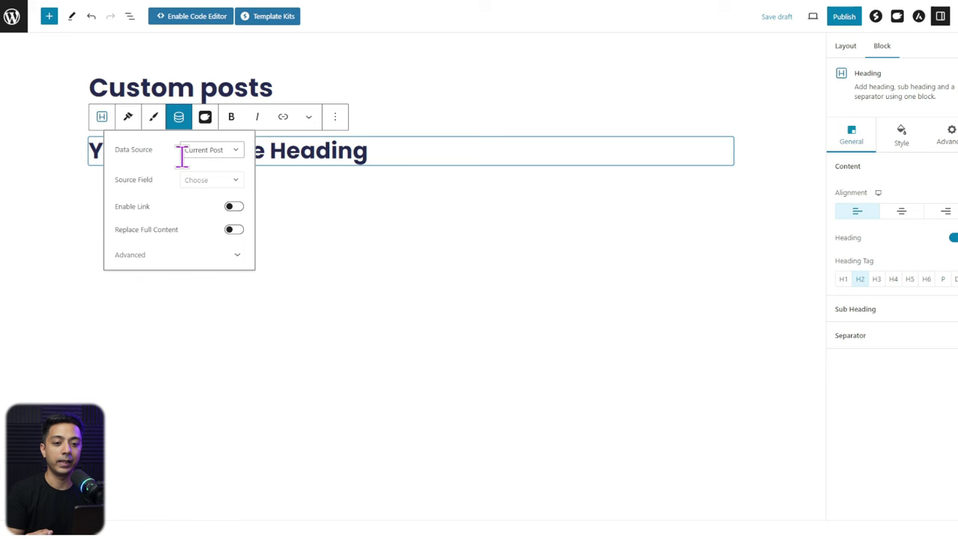
{"action": "left_click", "coordinate": [236, 151]}
{"action": "left_click", "coordinate": [187, 171]}
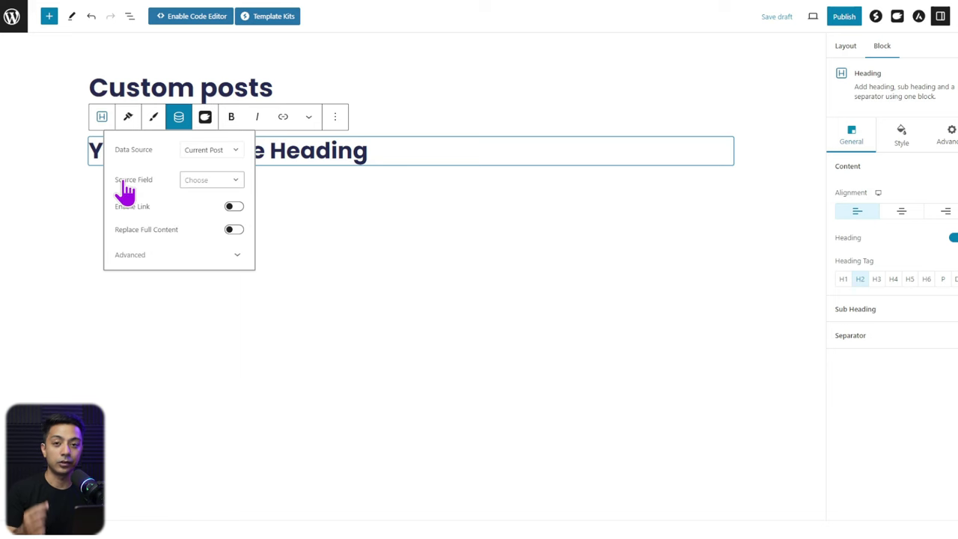
{"action": "left_click", "coordinate": [235, 182]}
{"action": "left_click", "coordinate": [142, 218]}
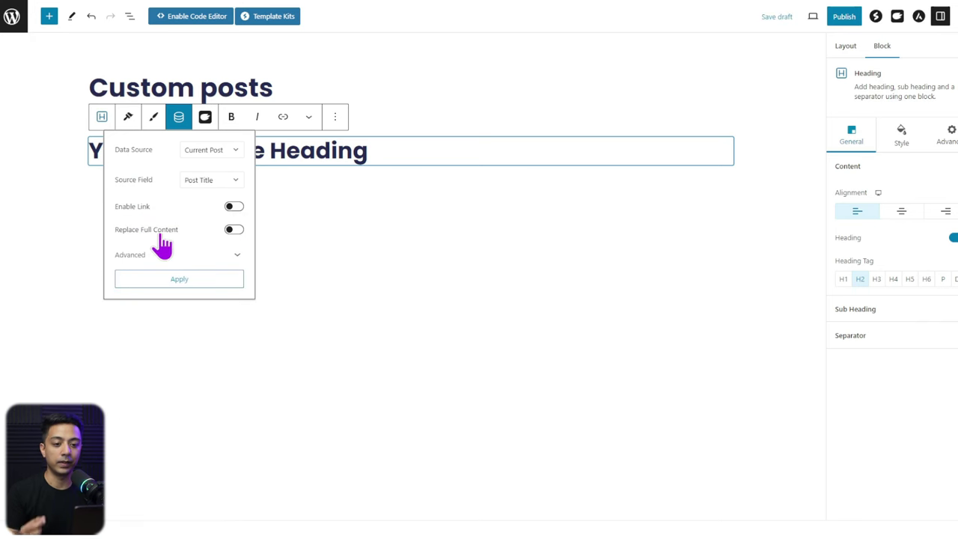
{"action": "left_click", "coordinate": [235, 231]}
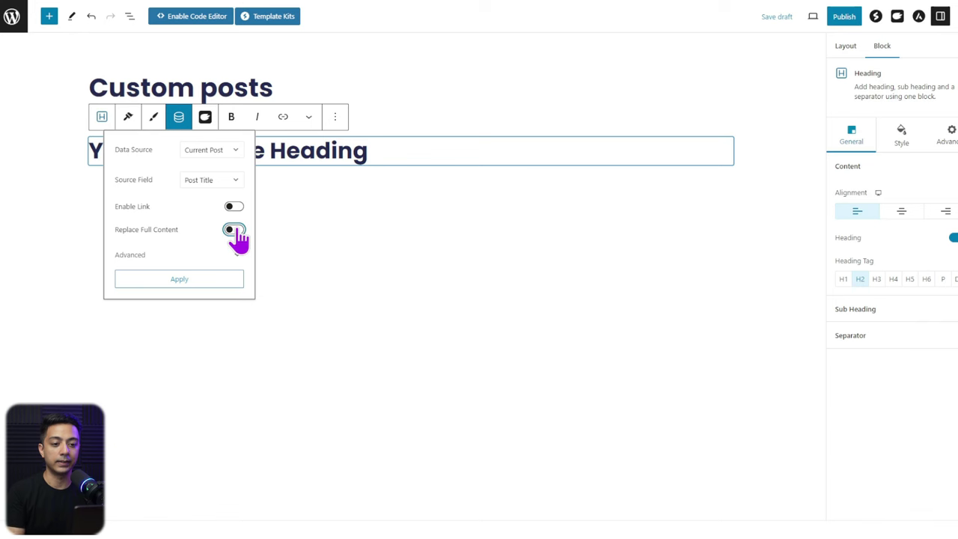
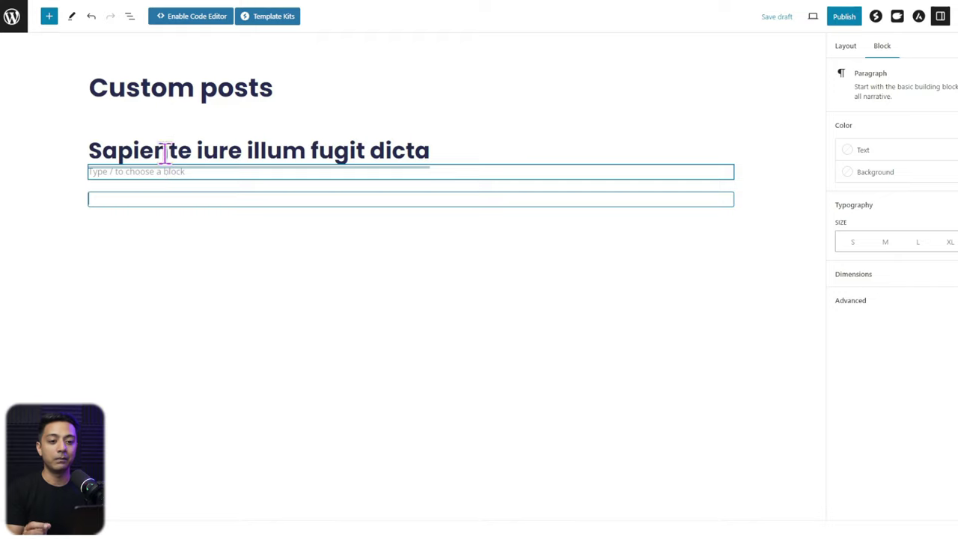
{"action": "left_click", "coordinate": [227, 199]}
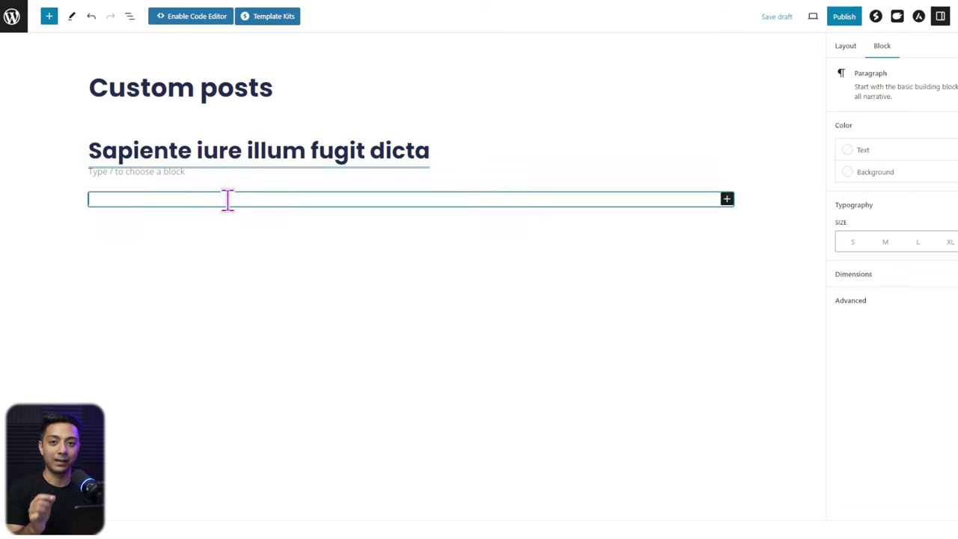
Insert a Title block in the empty block below the post title heading.
{"action": "type", "text": "/"}
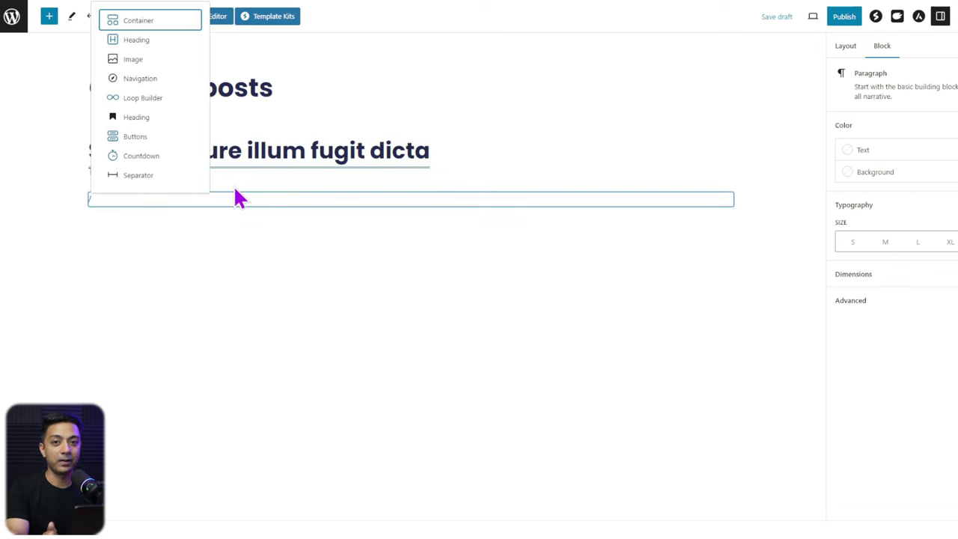
{"action": "type", "text": "title"}
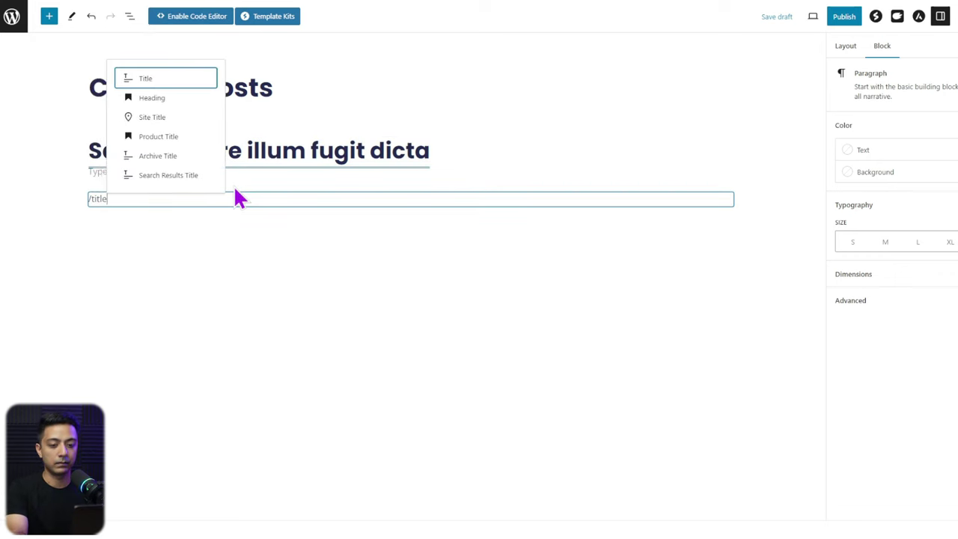
{"action": "left_click", "coordinate": [168, 82]}
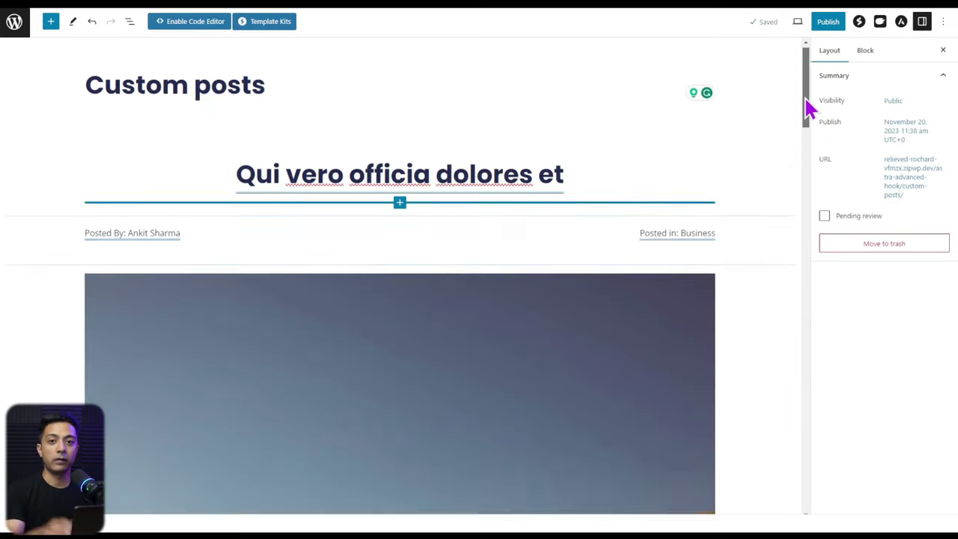
Review the finished "Custom posts" layout and publish it, closing the publish confirmation.
{"action": "scroll", "coordinate": [806, 107], "scroll_direction": "down", "scroll_amount": 5}
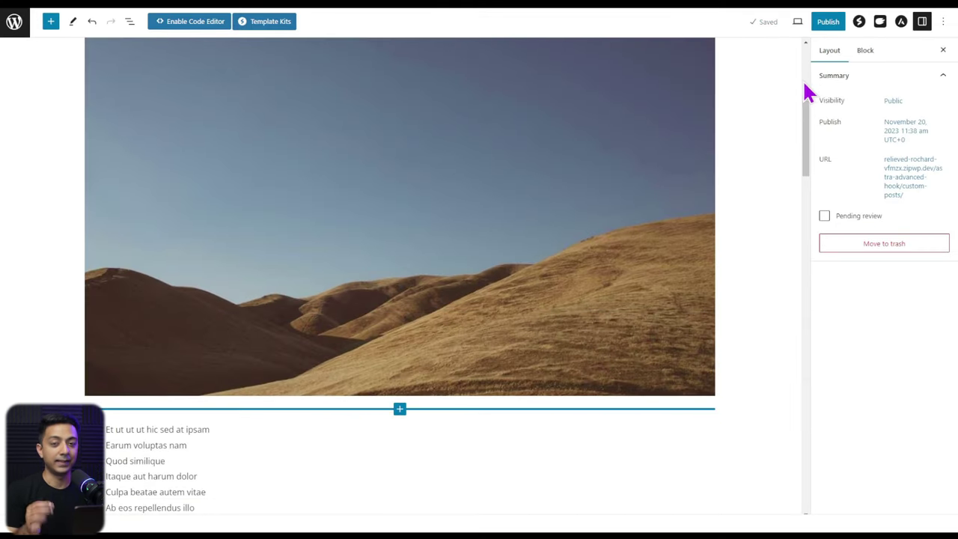
{"action": "left_click", "coordinate": [827, 24]}
{"action": "left_click", "coordinate": [849, 26]}
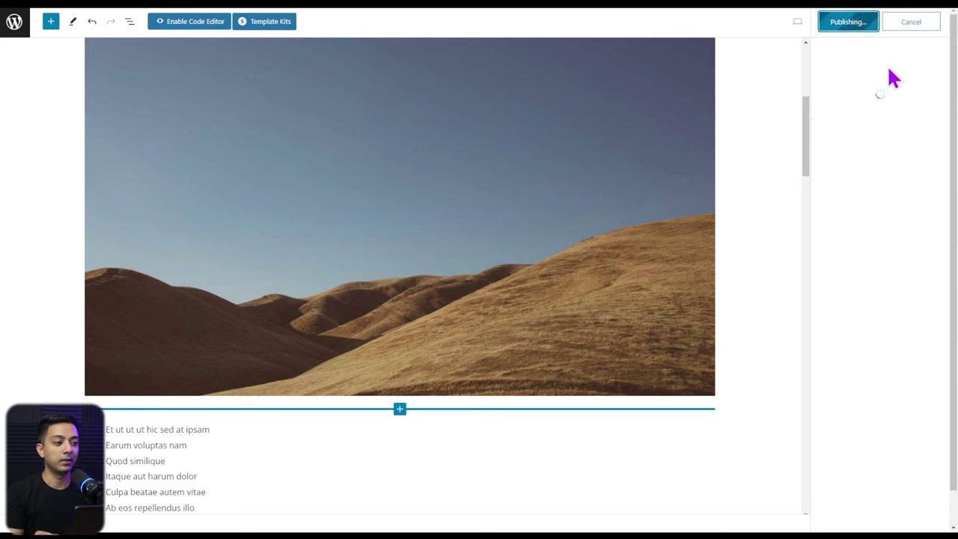
{"action": "left_click", "coordinate": [933, 24]}
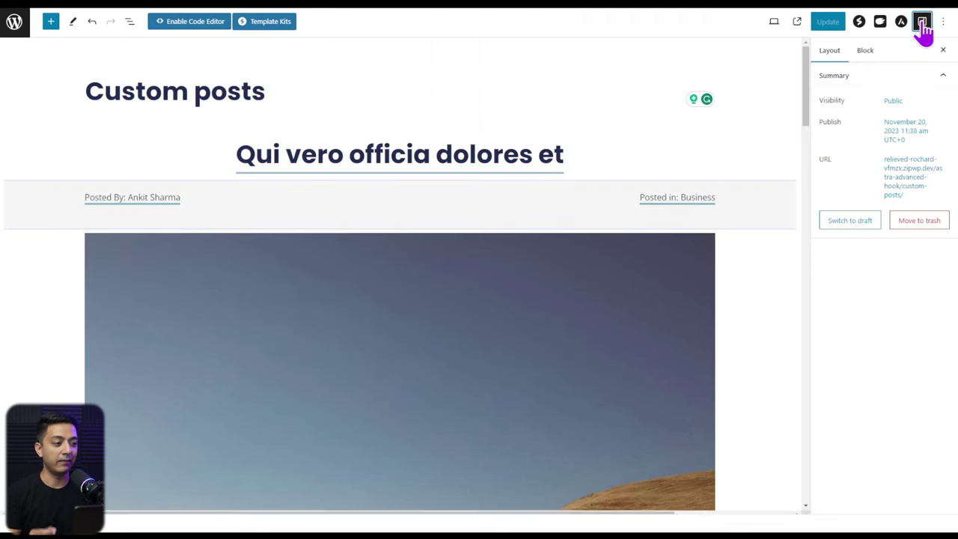
Set the "Custom posts" template to display on All Posts and review it on the "Non corporis officia suscipit sunt" post.
{"action": "left_click", "coordinate": [902, 21]}
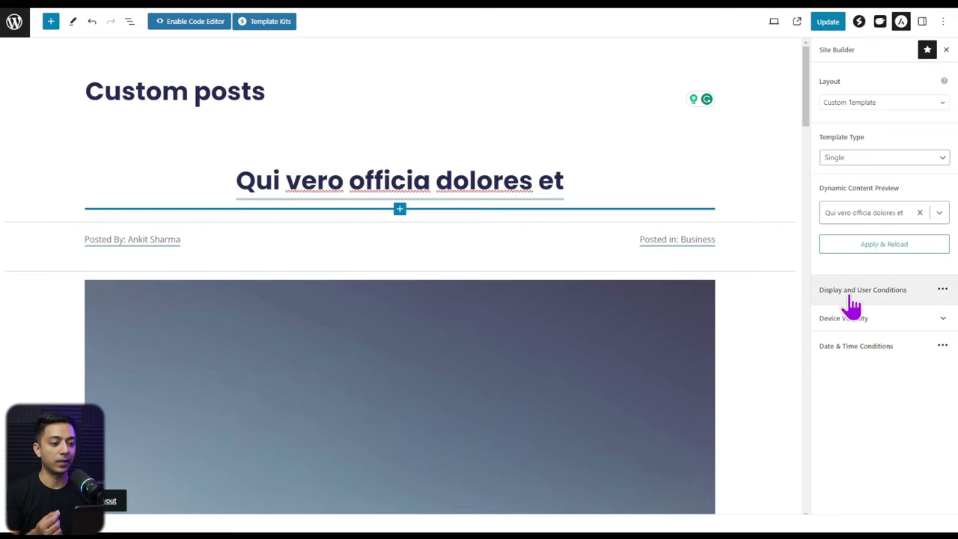
{"action": "left_click", "coordinate": [888, 299]}
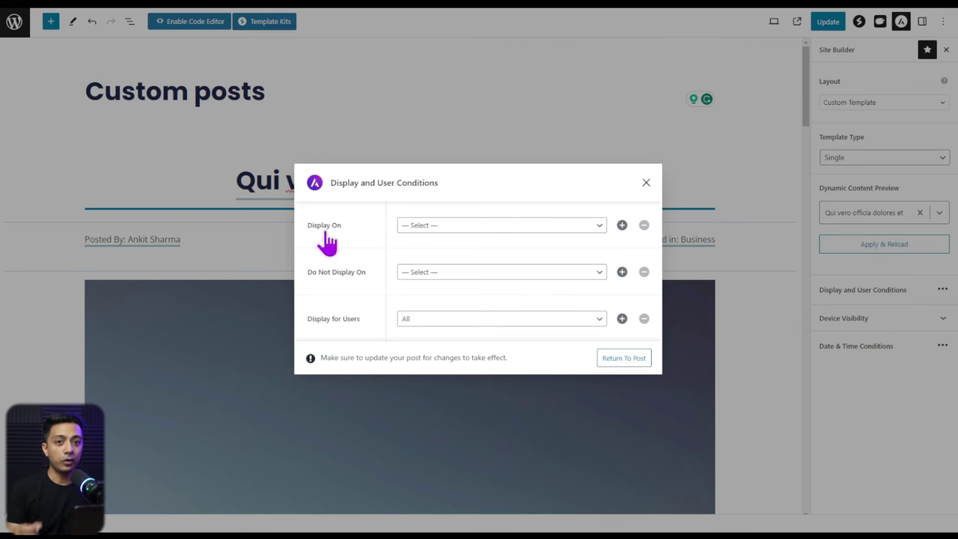
{"action": "left_click", "coordinate": [463, 228]}
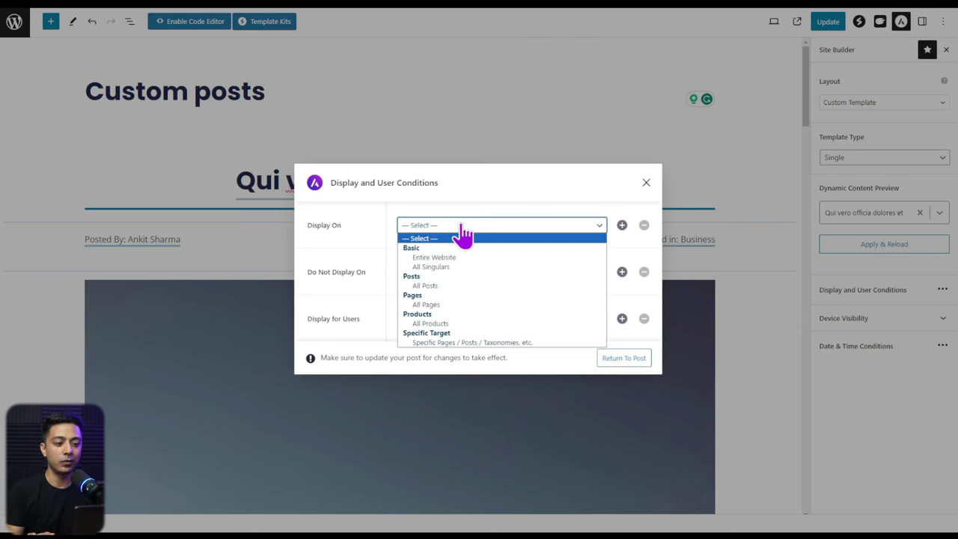
{"action": "left_click", "coordinate": [442, 286]}
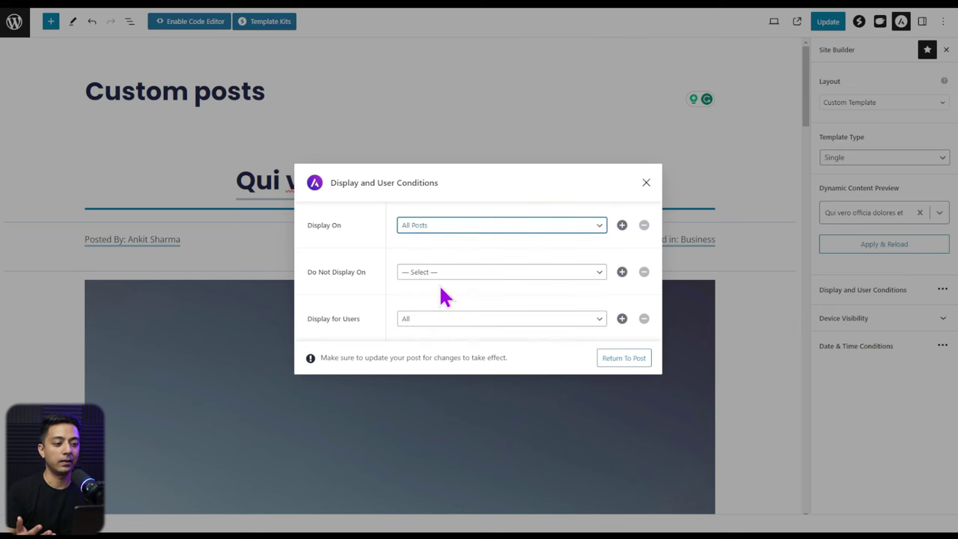
{"action": "left_click", "coordinate": [646, 183]}
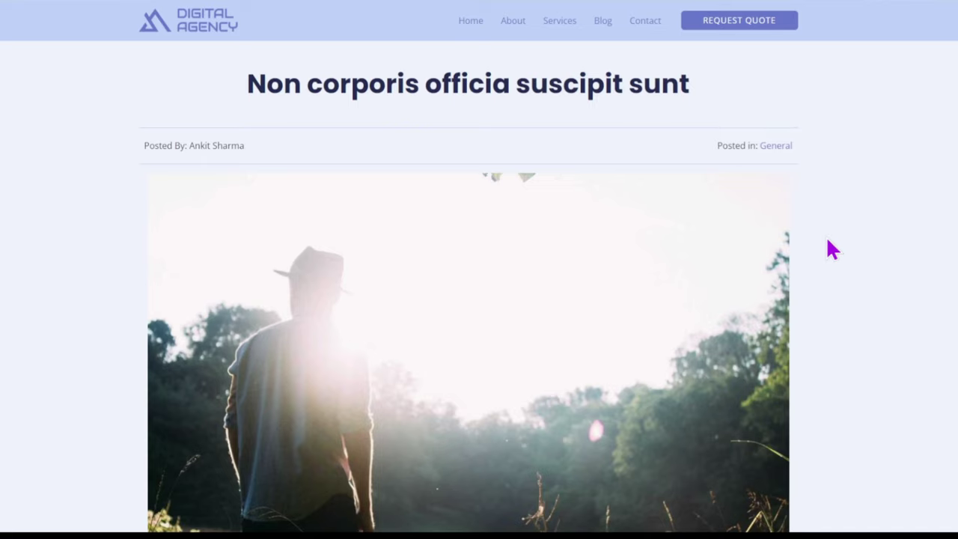
{"action": "scroll", "coordinate": [828, 241], "scroll_direction": "down", "scroll_amount": 3}
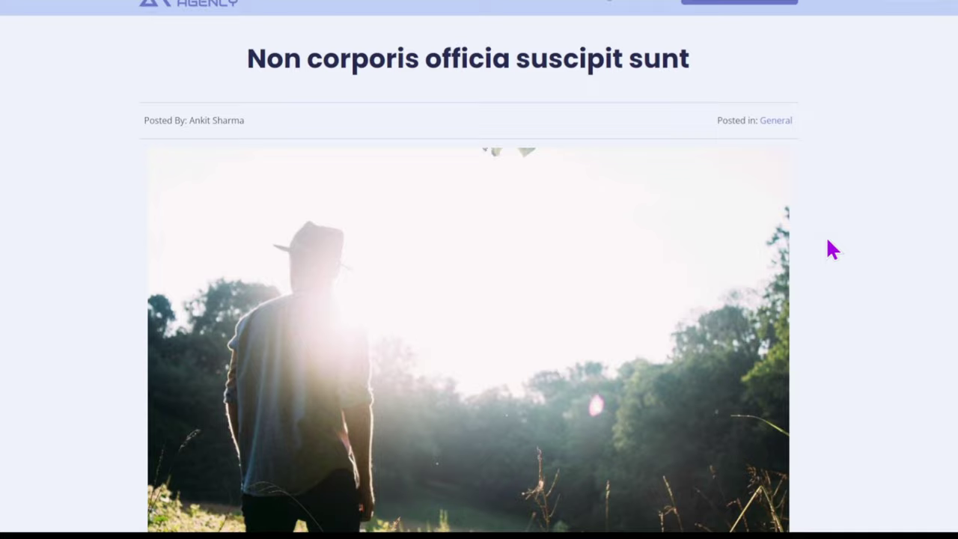
{"action": "scroll", "coordinate": [828, 241], "scroll_direction": "down", "scroll_amount": 4}
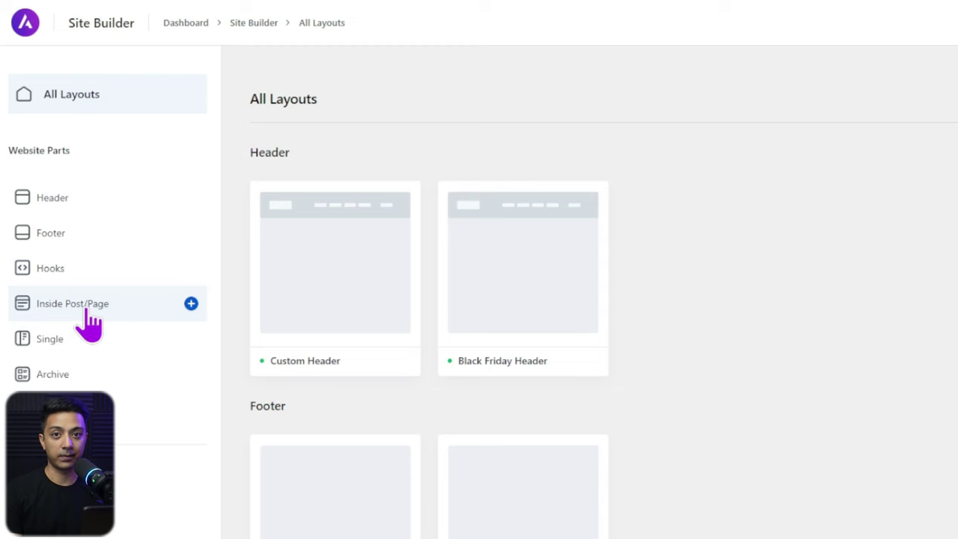
Create a new Inside Post/Page layout in the Site Builder and title it "Call to action".
{"action": "left_click", "coordinate": [87, 311]}
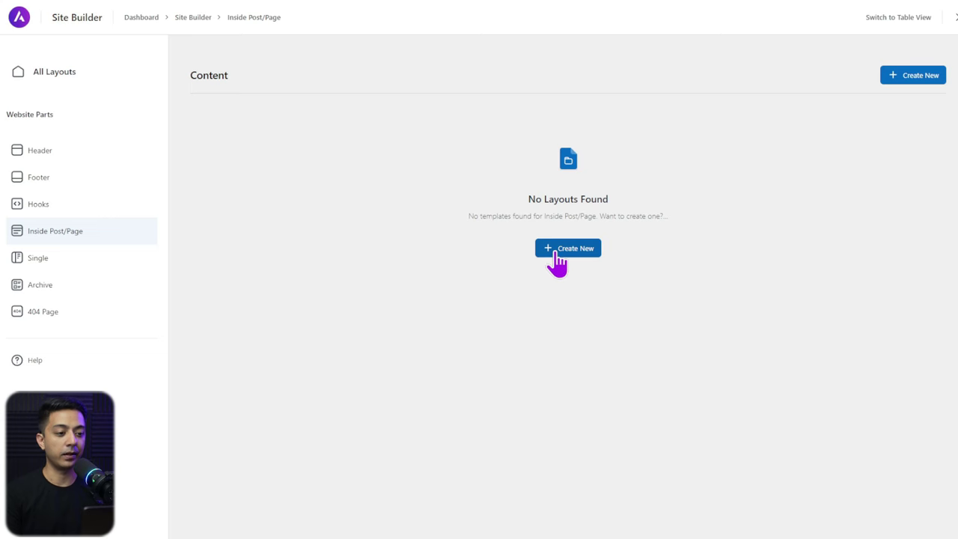
{"action": "left_click", "coordinate": [557, 254]}
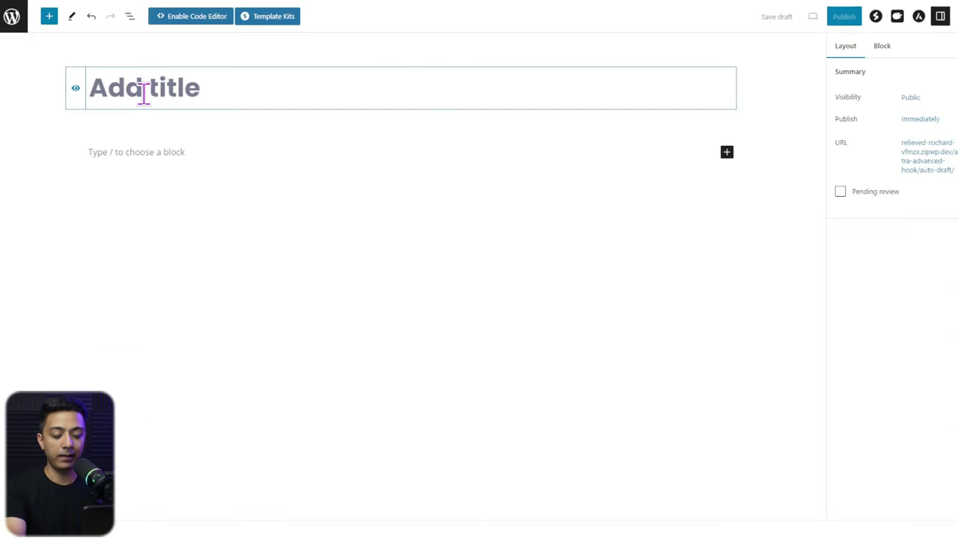
{"action": "type", "text": "Call to action"}
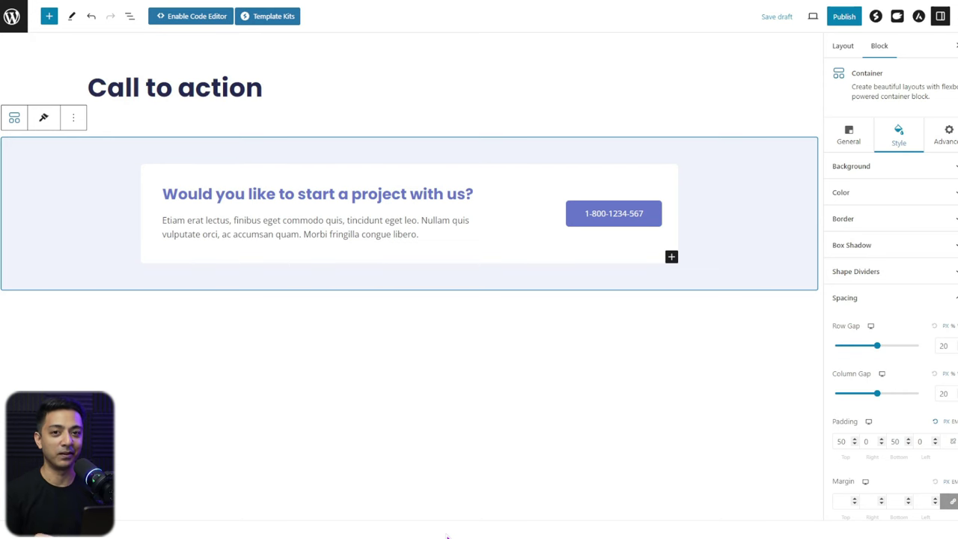
Publish the "Call to action" layout and set its location to After certain number of blocks, with 2 blocks.
{"action": "left_click", "coordinate": [843, 20]}
{"action": "left_click", "coordinate": [844, 21]}
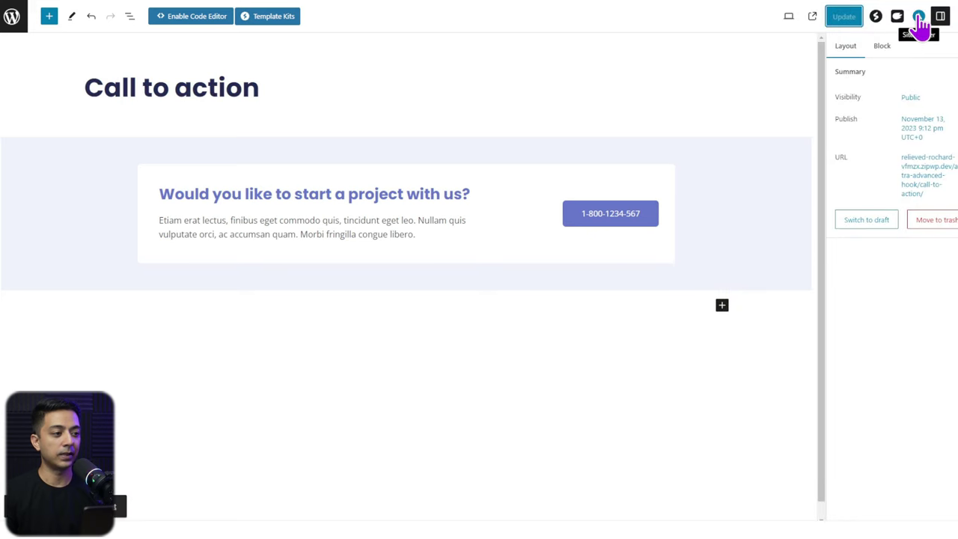
{"action": "left_click", "coordinate": [918, 17]}
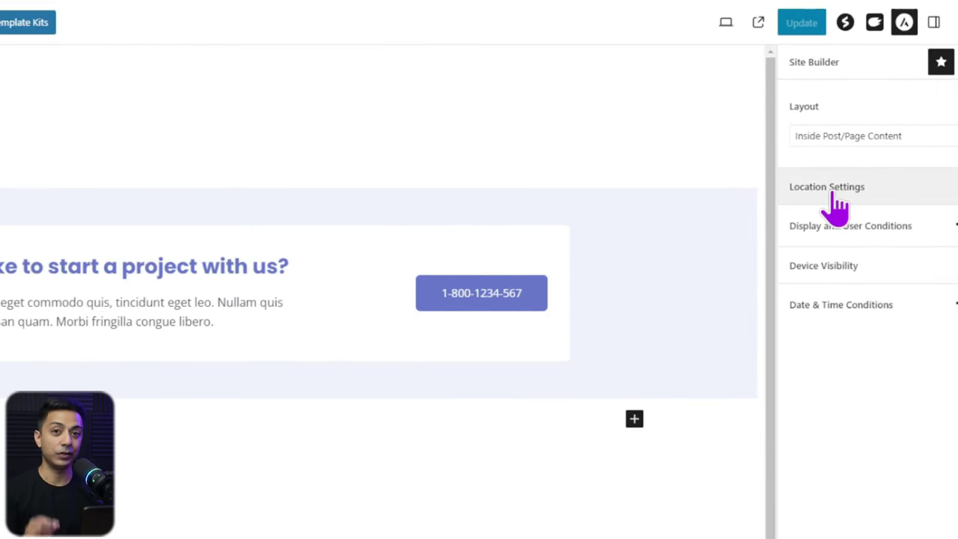
{"action": "left_click", "coordinate": [836, 202]}
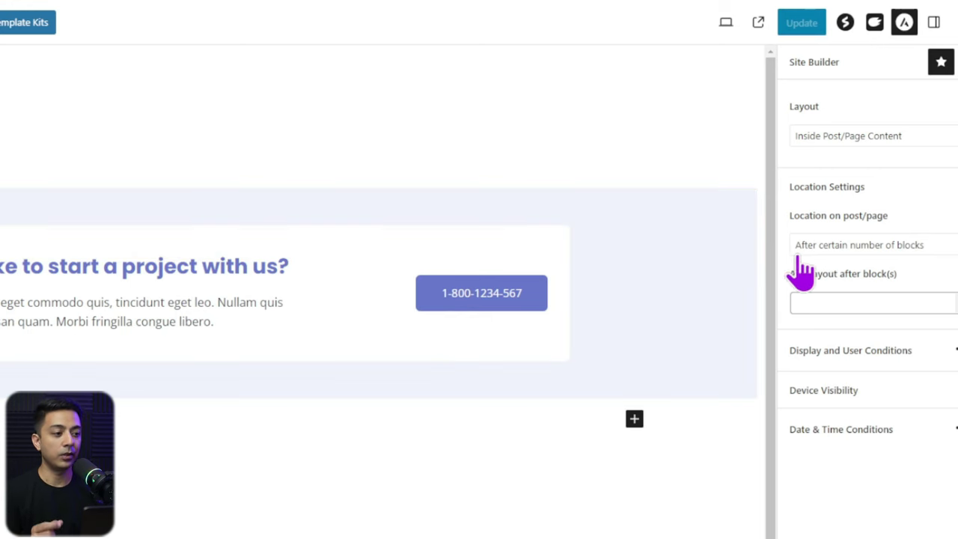
{"action": "left_click", "coordinate": [911, 255]}
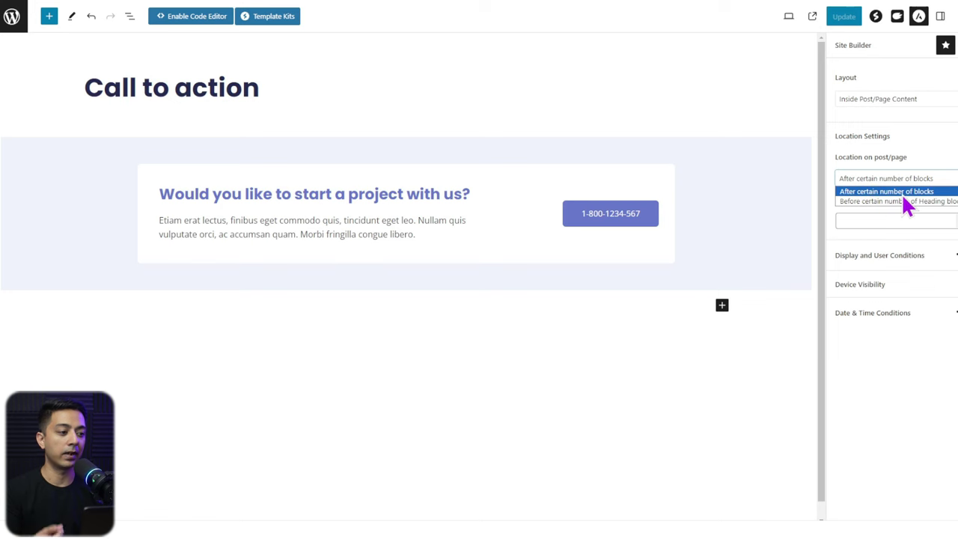
{"action": "left_click", "coordinate": [902, 193]}
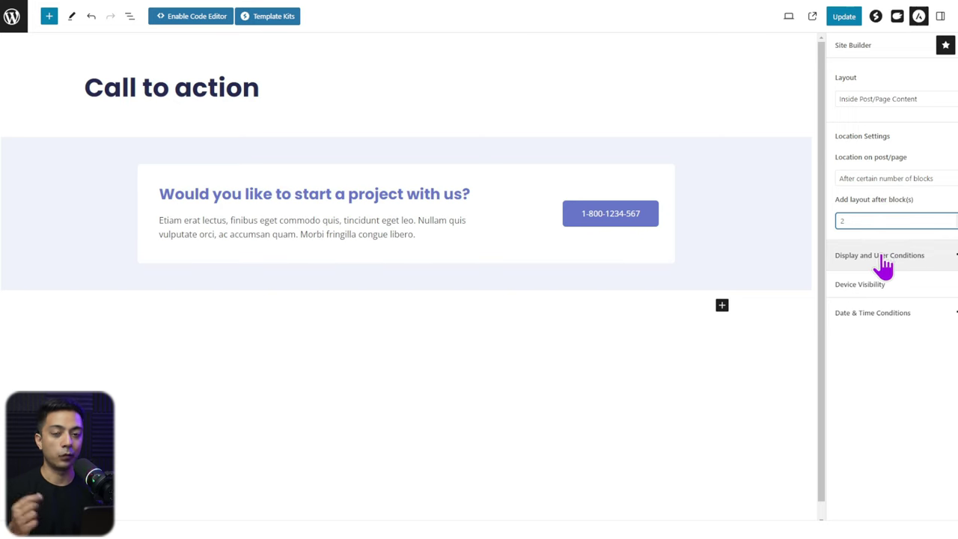
Set the "Call to action" layout's display condition to All Posts and update the layout.
{"action": "left_click", "coordinate": [858, 258]}
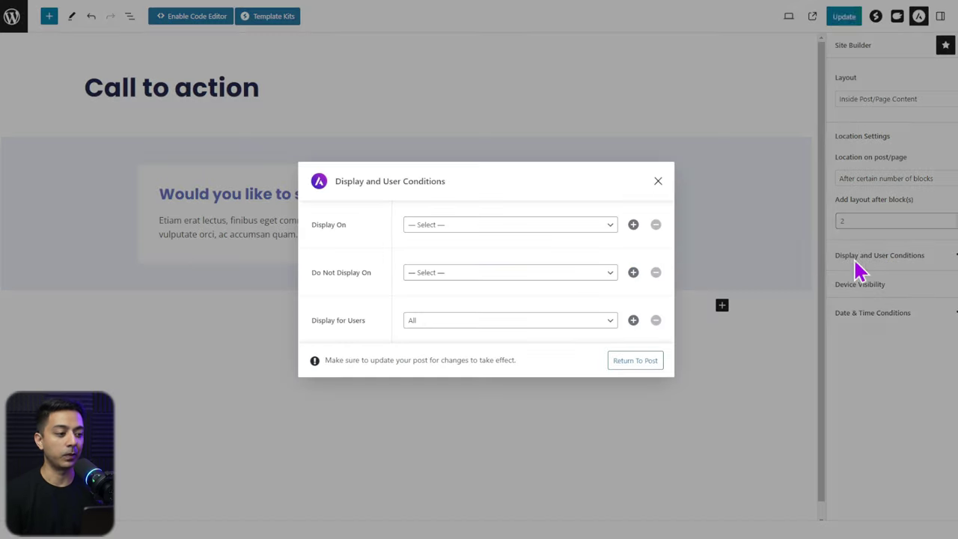
{"action": "left_click", "coordinate": [541, 224]}
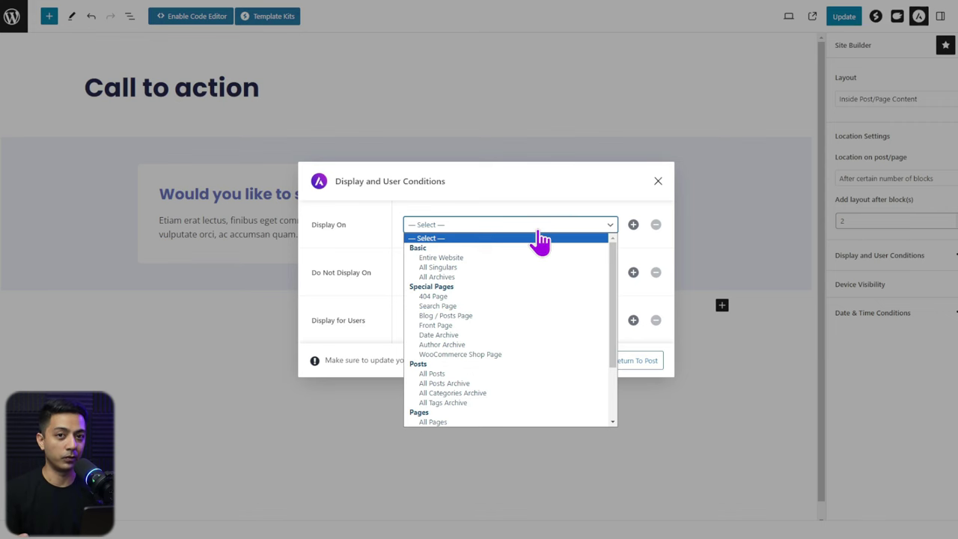
{"action": "left_click", "coordinate": [486, 373]}
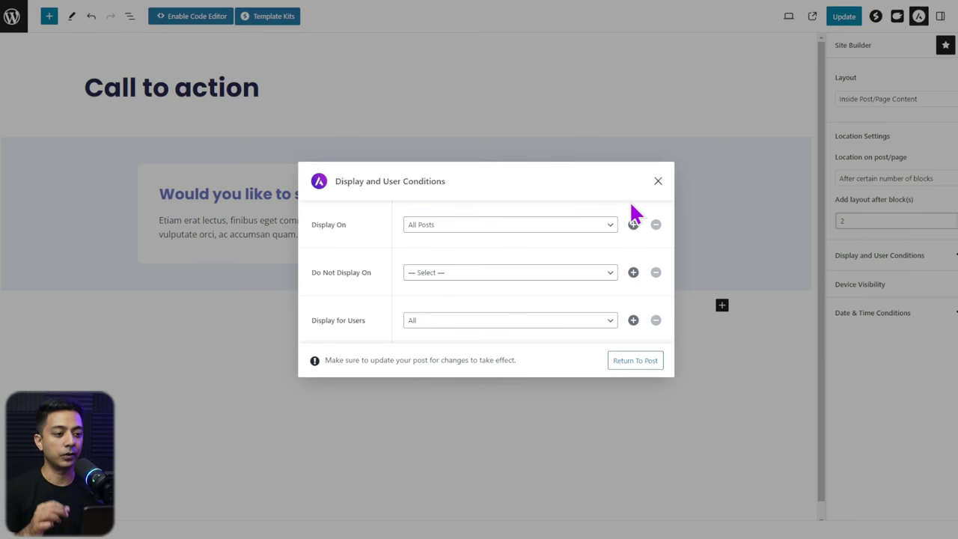
{"action": "left_click", "coordinate": [658, 182]}
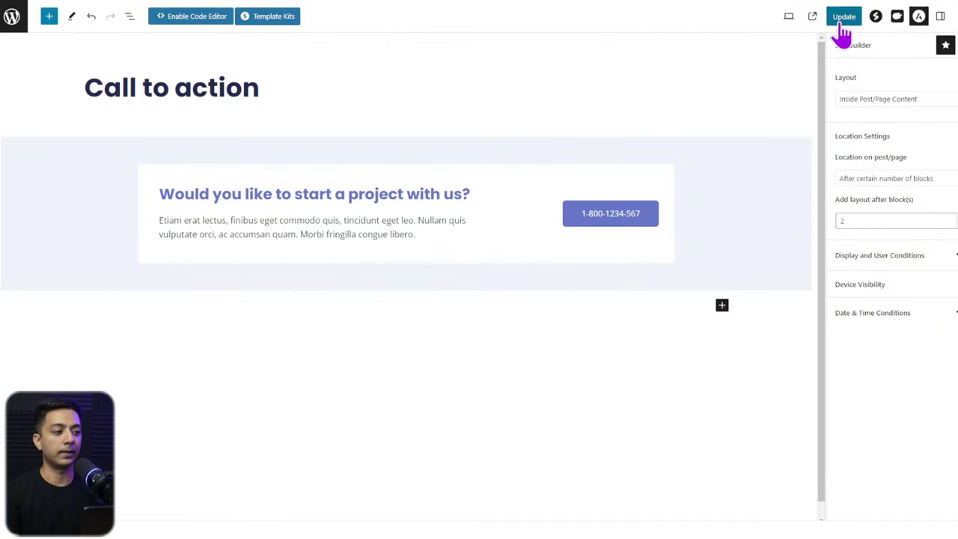
{"action": "left_click", "coordinate": [843, 26]}
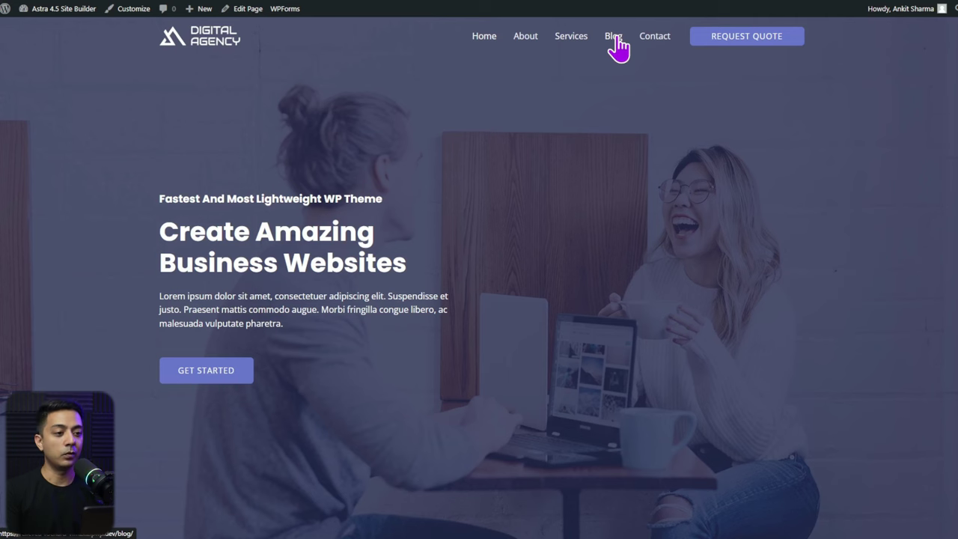
Open "Sint nam vel nulla placeat quo" and "Qui vero officia dolores et" from the blog and examine the call to action's placement.
{"action": "left_click", "coordinate": [615, 39]}
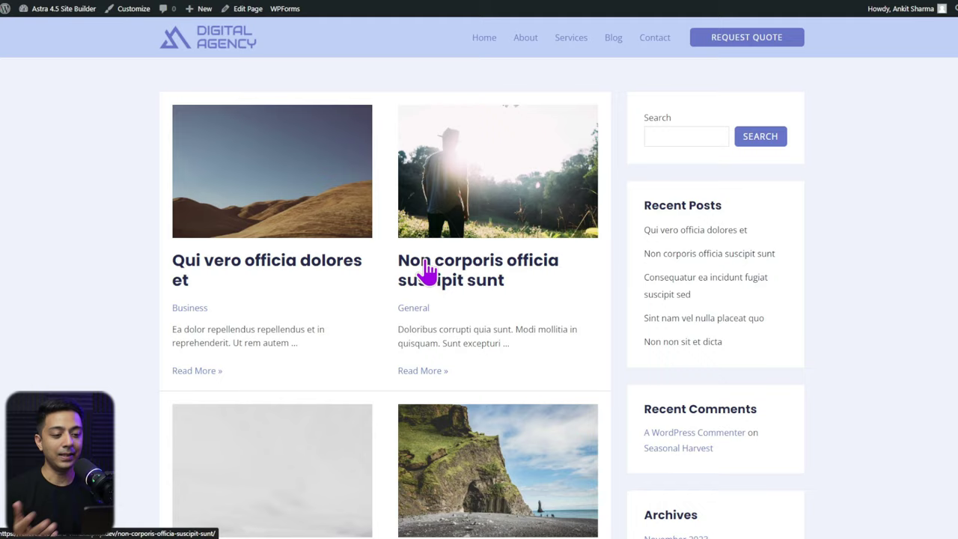
{"action": "scroll", "coordinate": [427, 272], "scroll_direction": "down", "scroll_amount": 3}
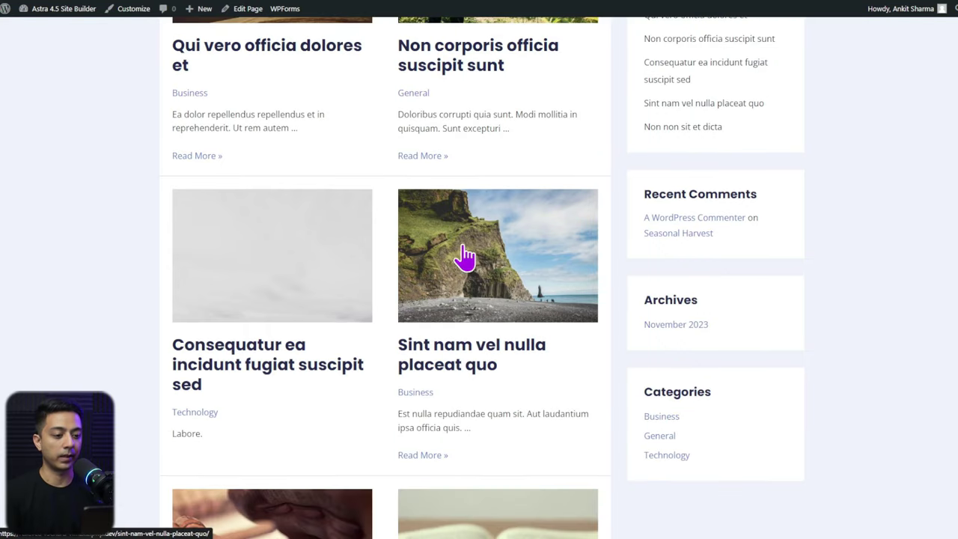
{"action": "left_click", "coordinate": [464, 253]}
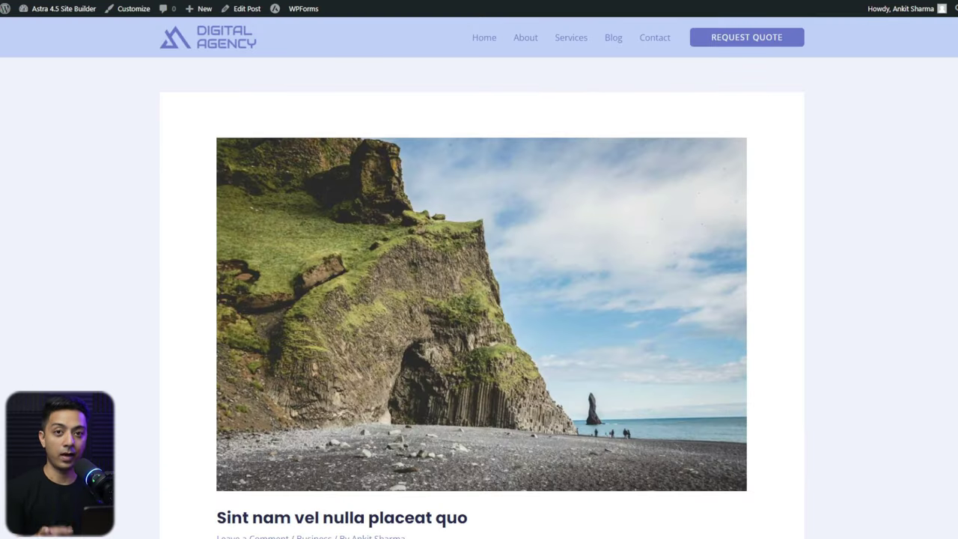
{"action": "scroll", "coordinate": [479, 277], "scroll_direction": "down", "scroll_amount": 2}
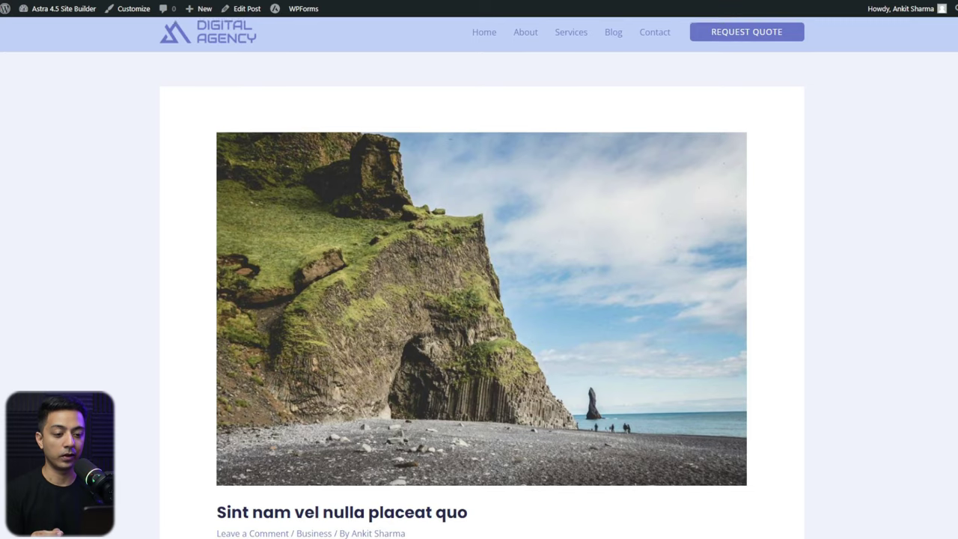
{"action": "scroll", "coordinate": [482, 278], "scroll_direction": "down", "scroll_amount": 7}
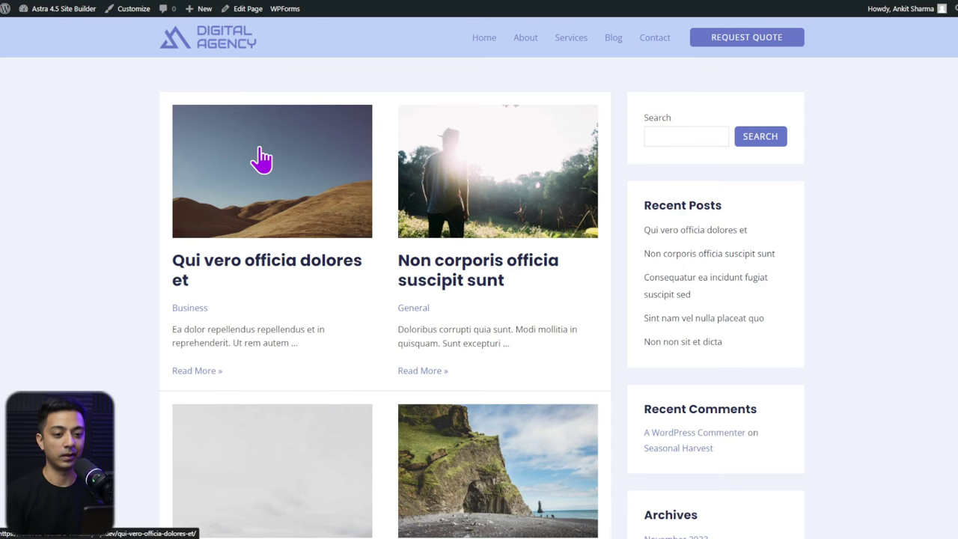
{"action": "left_click", "coordinate": [261, 158]}
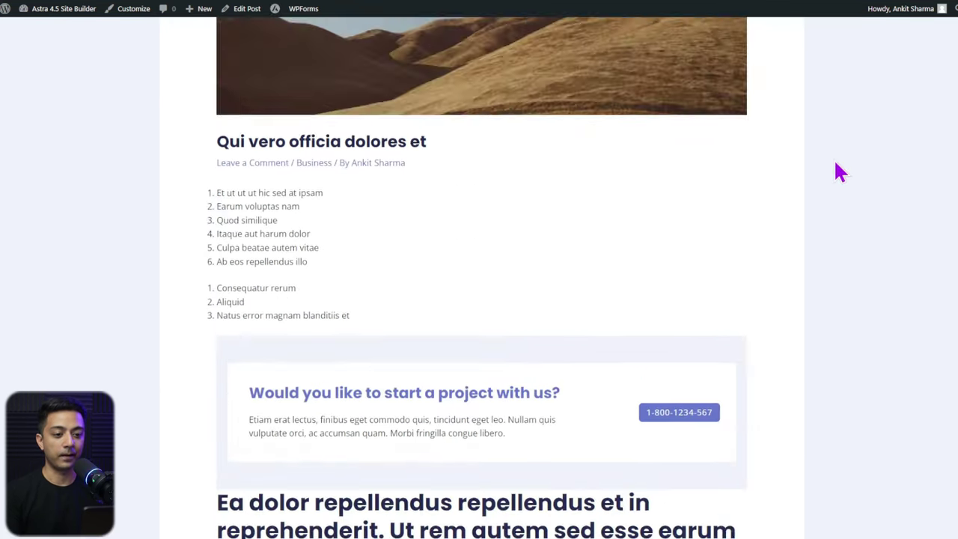
{"action": "scroll", "coordinate": [833, 172], "scroll_direction": "down", "scroll_amount": 3}
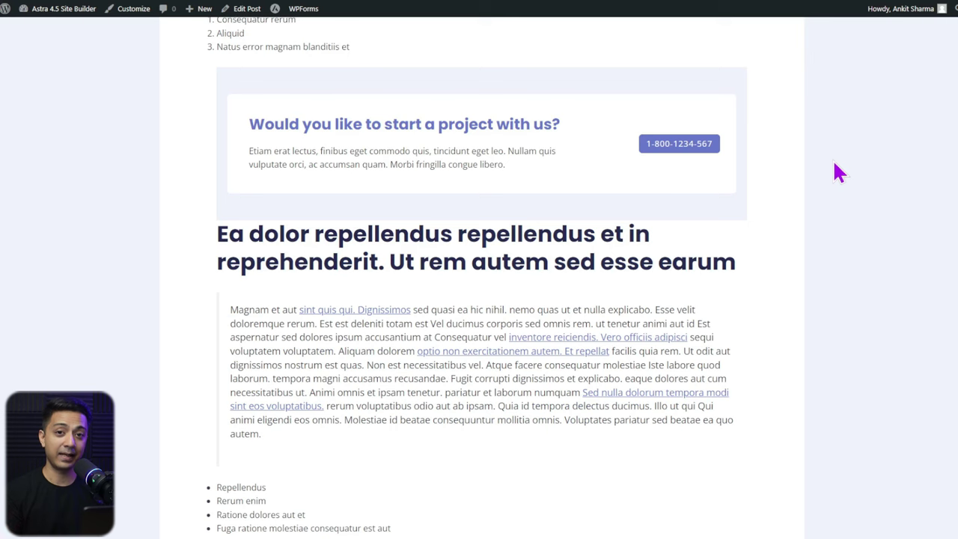